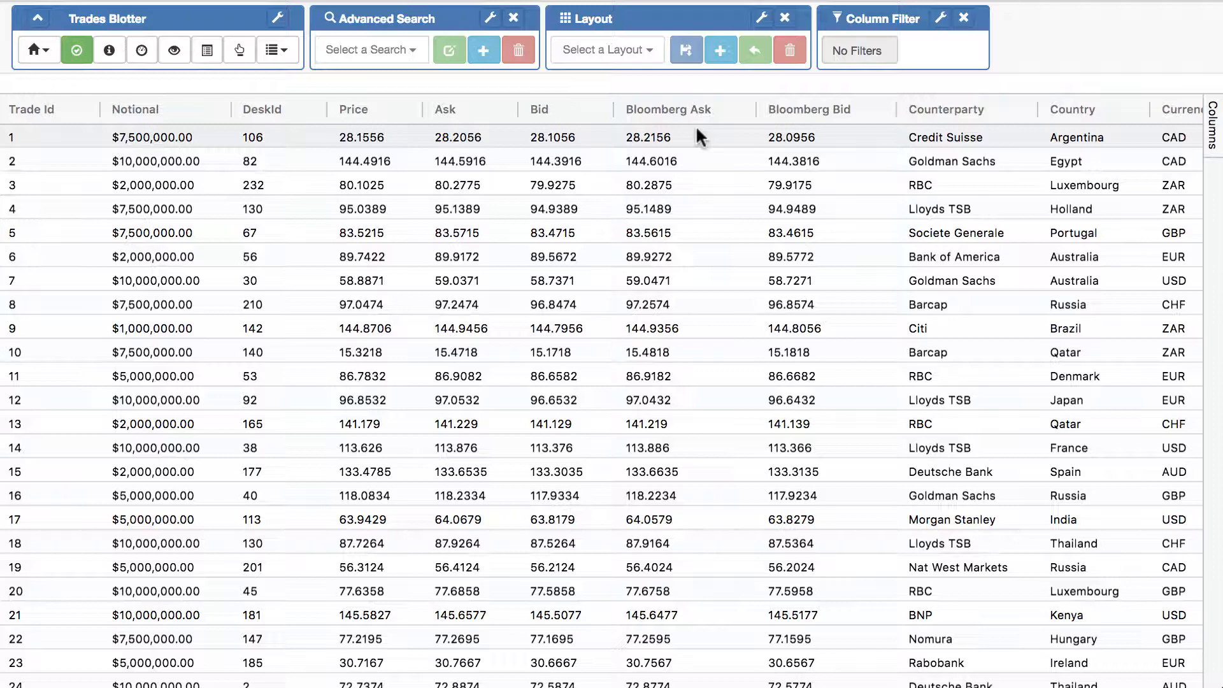
Step: Filter the Ask column to rows whose value is less than the Bloomberg Ask column
{"action": "left_click", "coordinate": [498, 110]}
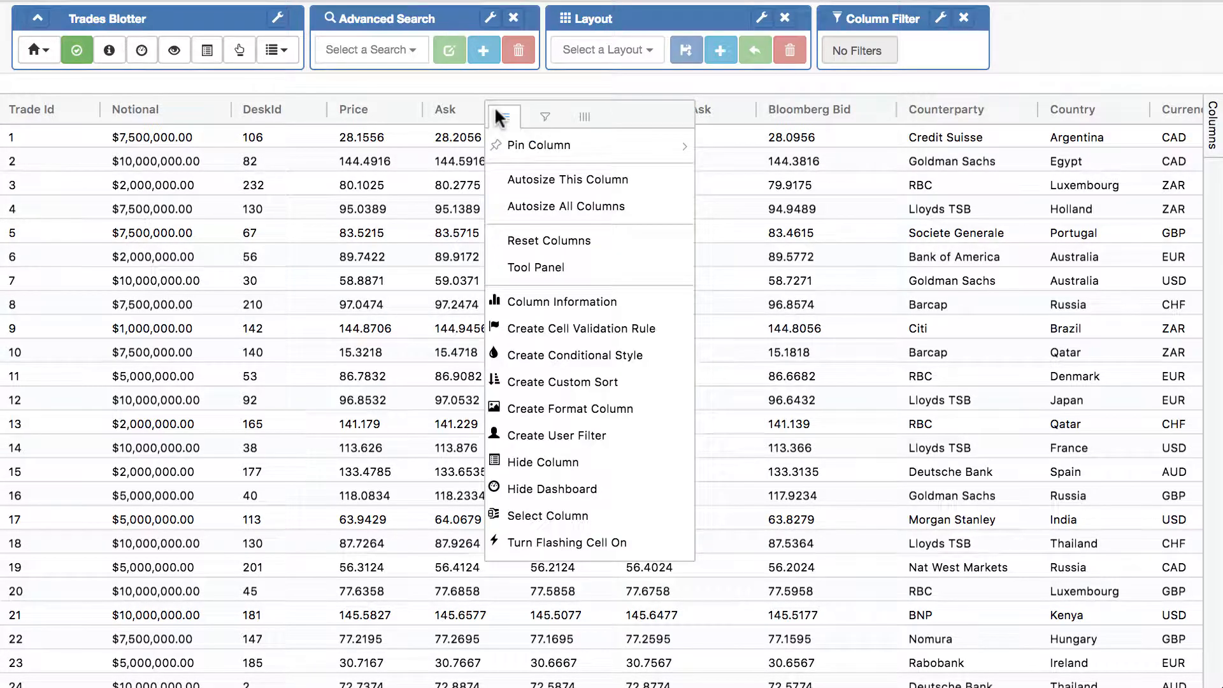
{"action": "left_click", "coordinate": [544, 114]}
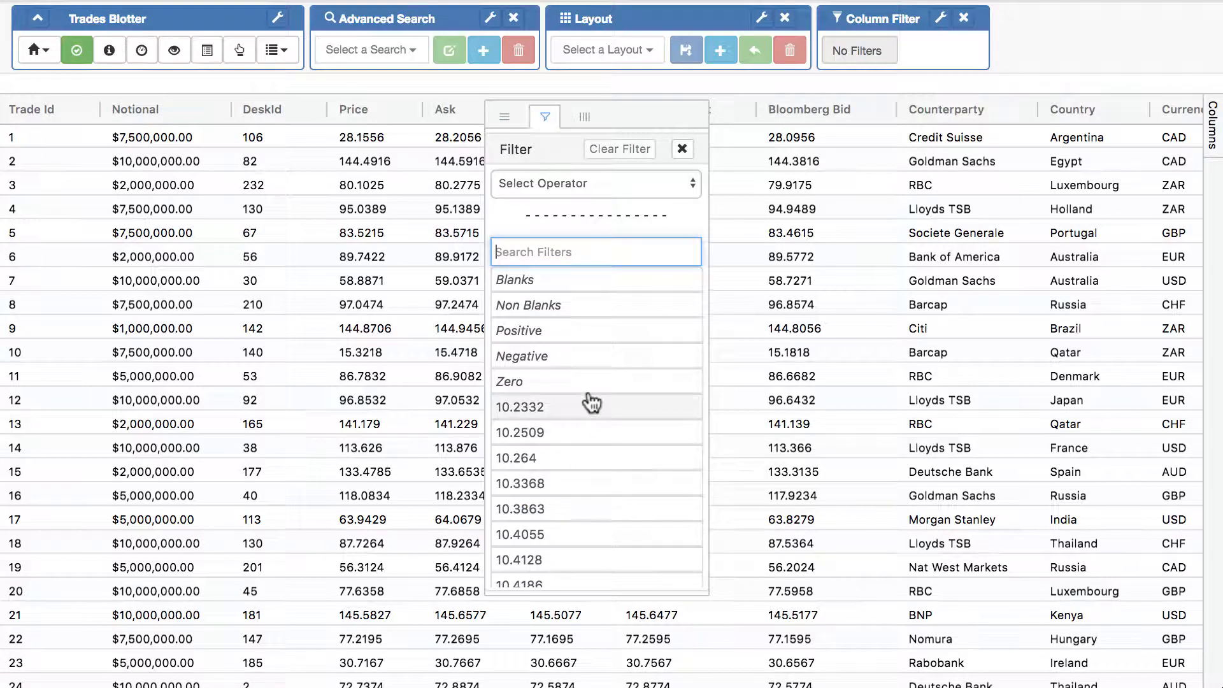
{"action": "scroll", "coordinate": [591, 401], "scroll_direction": "down", "scroll_amount": 10}
{"action": "scroll", "coordinate": [591, 401], "scroll_direction": "up", "scroll_amount": 10}
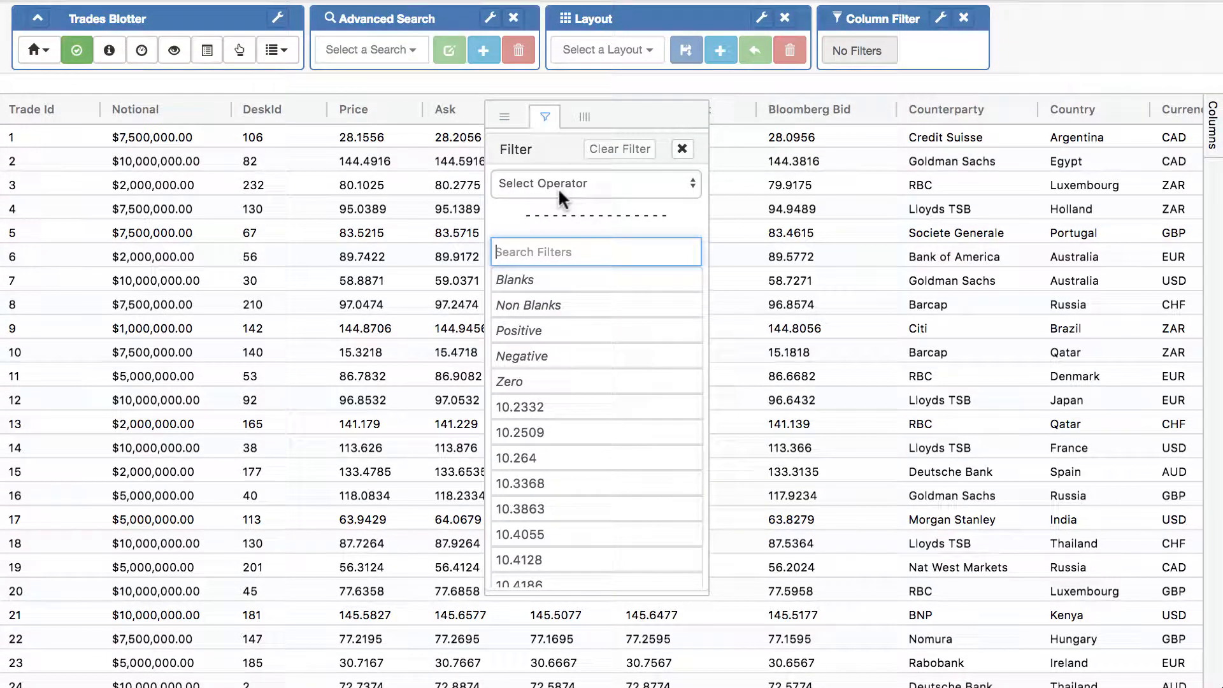
{"action": "left_click", "coordinate": [563, 183]}
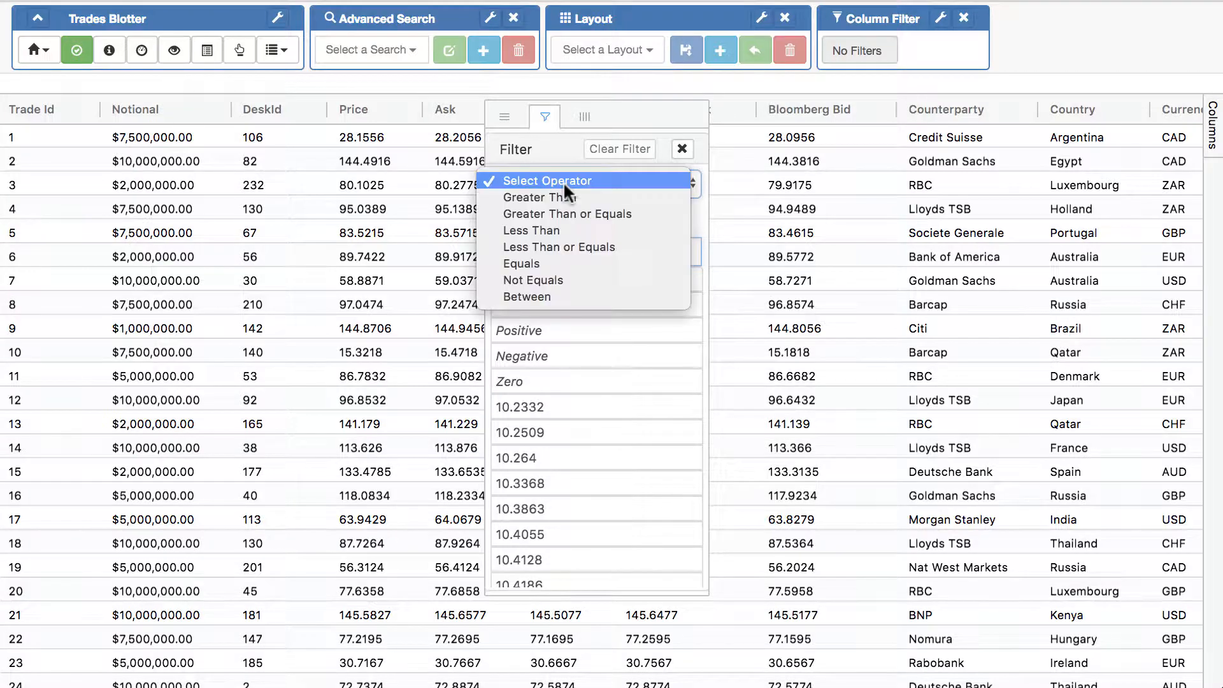
{"action": "left_click", "coordinate": [552, 230]}
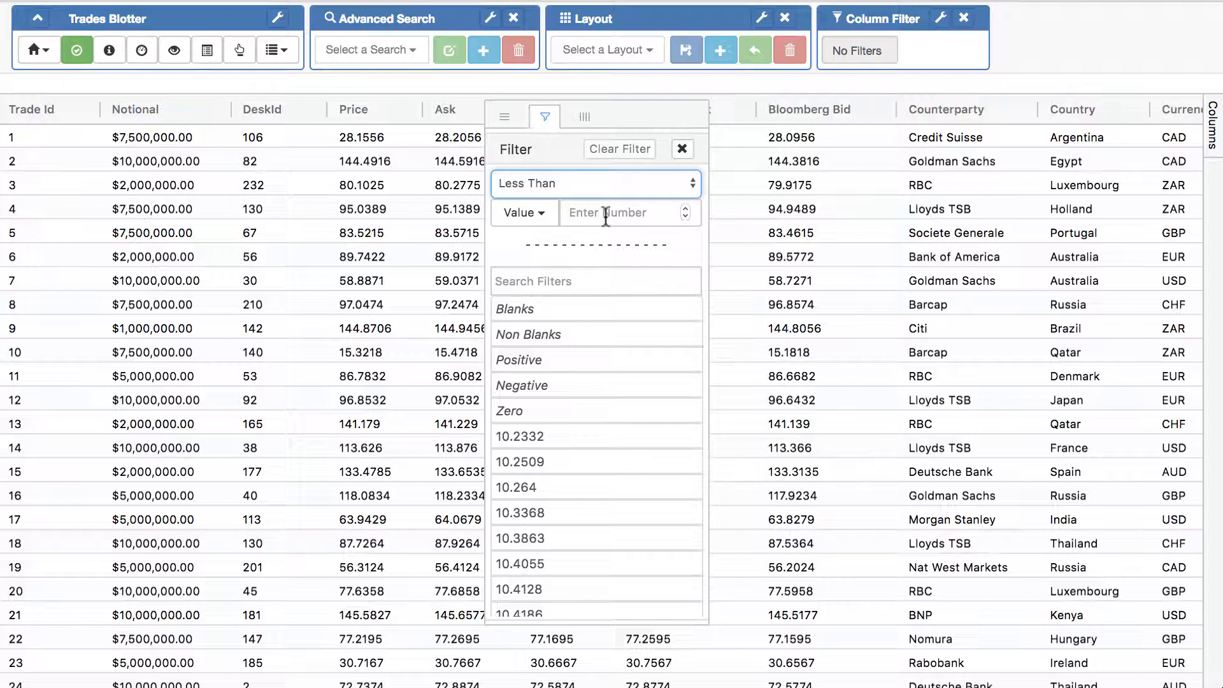
{"action": "left_click", "coordinate": [537, 226]}
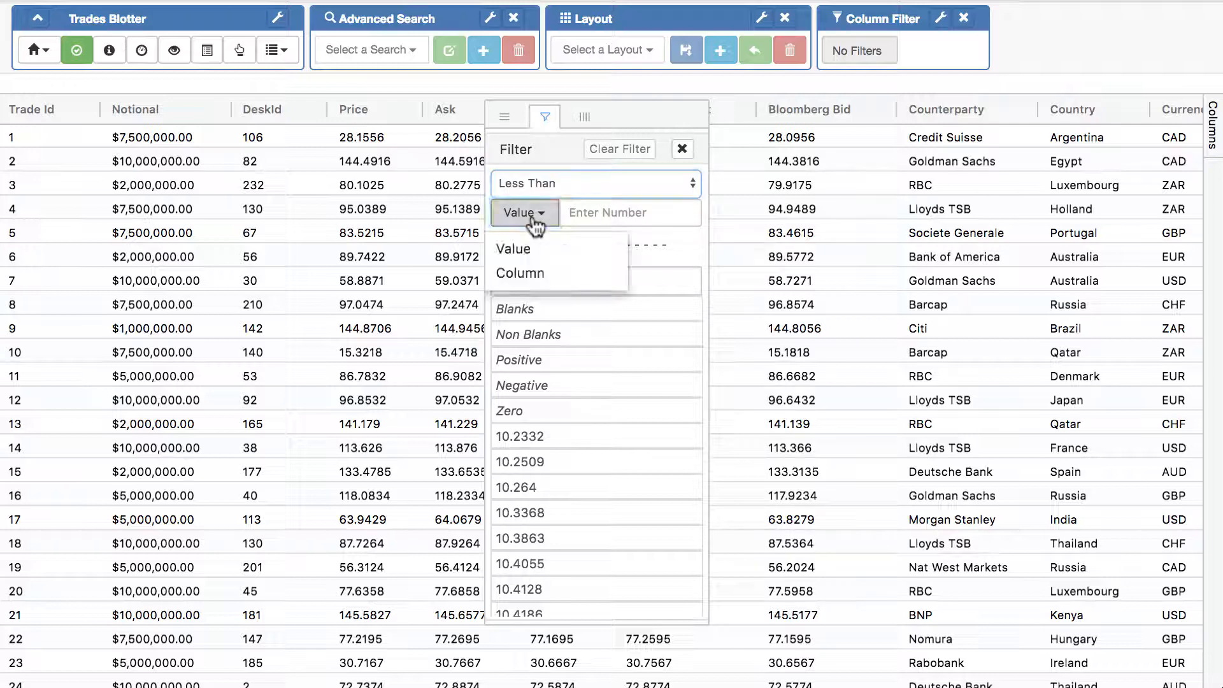
{"action": "left_click", "coordinate": [519, 269]}
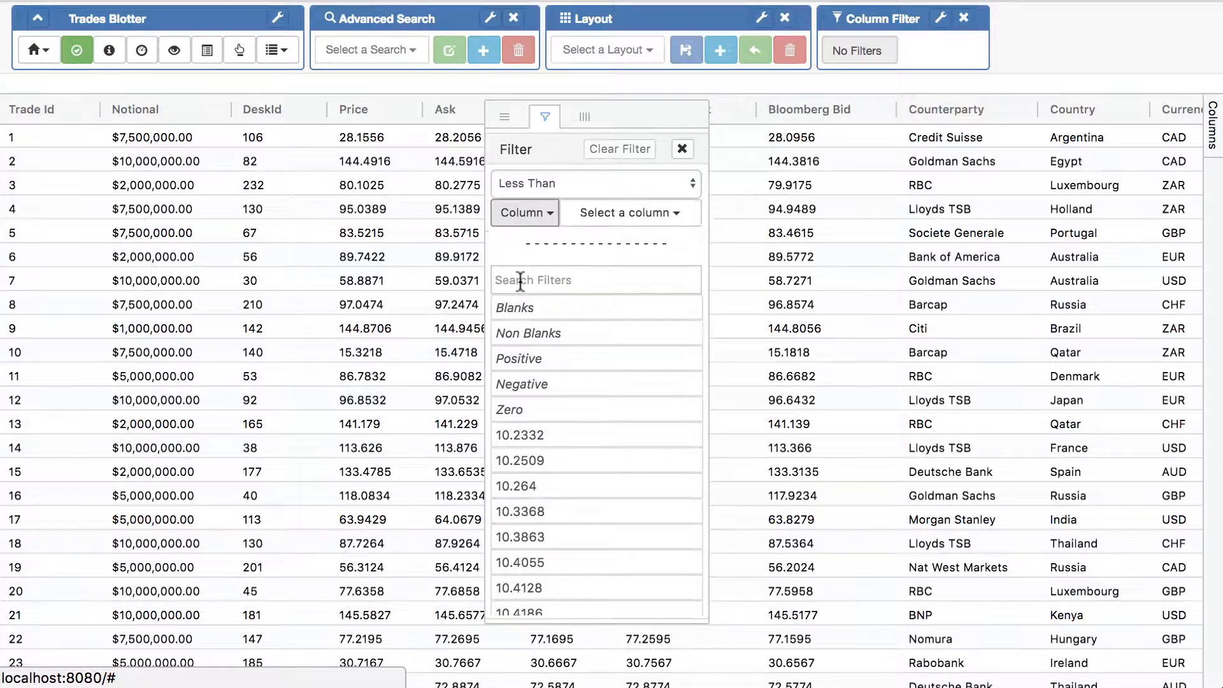
{"action": "left_click", "coordinate": [615, 219]}
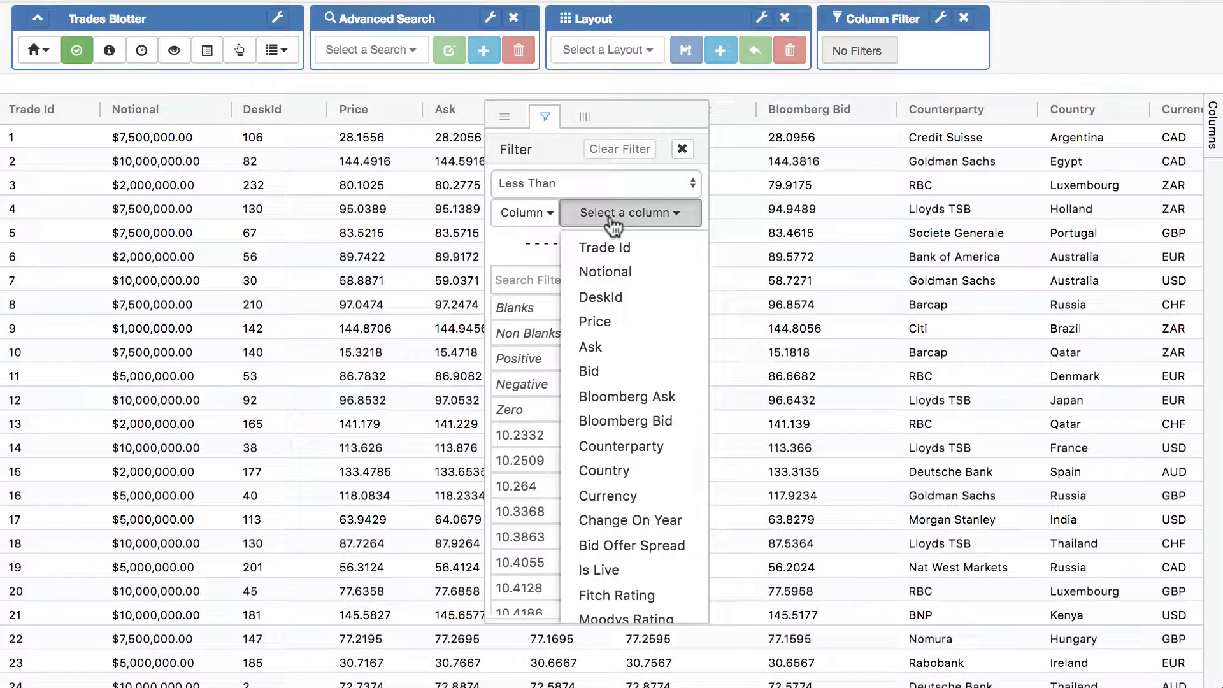
{"action": "left_click", "coordinate": [627, 396]}
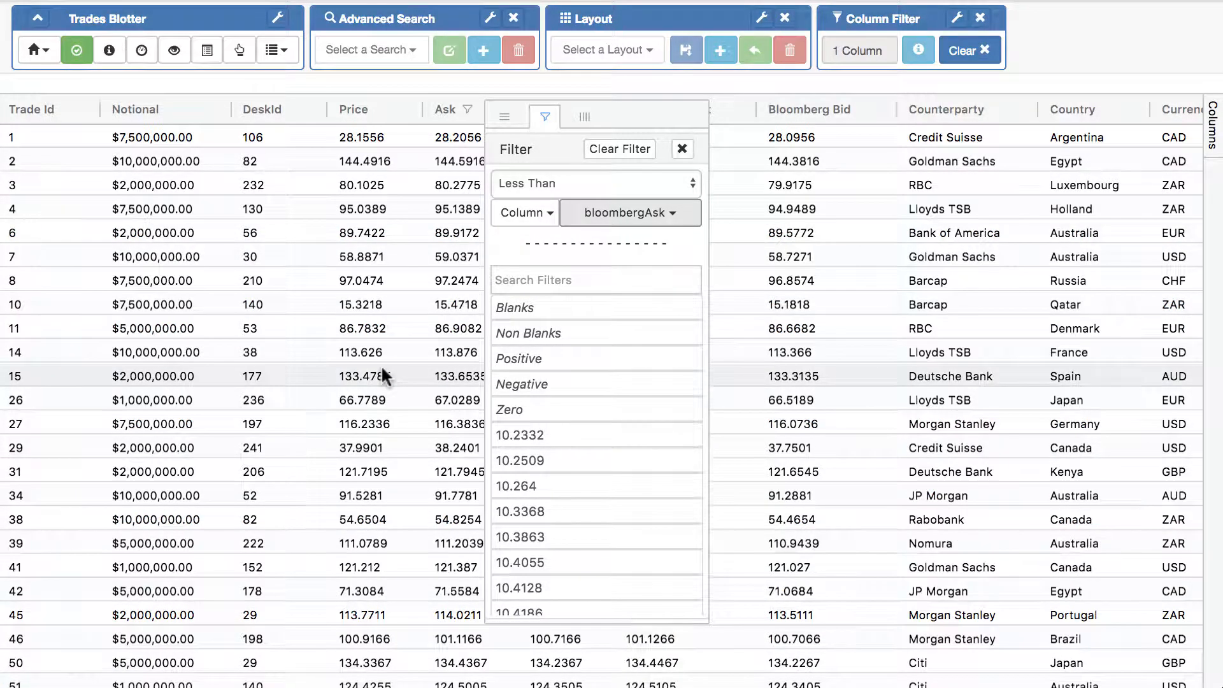
{"action": "left_click", "coordinate": [682, 150]}
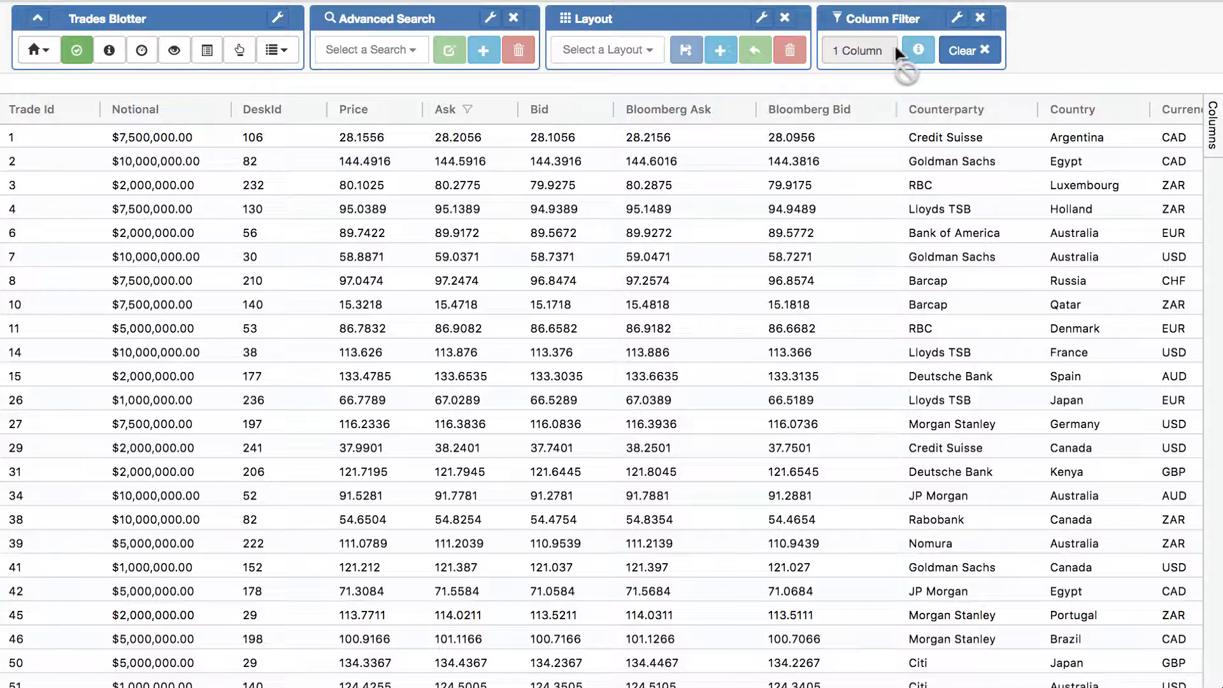
Step: View the definition of the active column filter, and clear it from the grid
{"action": "left_click", "coordinate": [918, 50]}
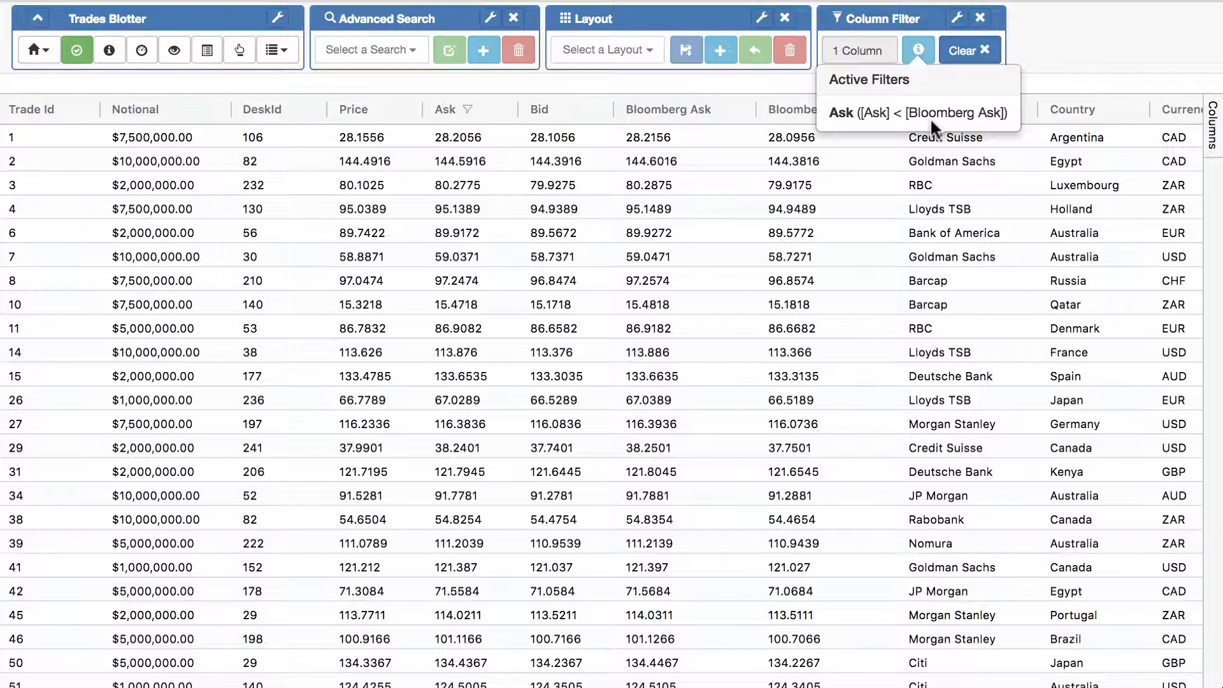
{"action": "left_click", "coordinate": [933, 162]}
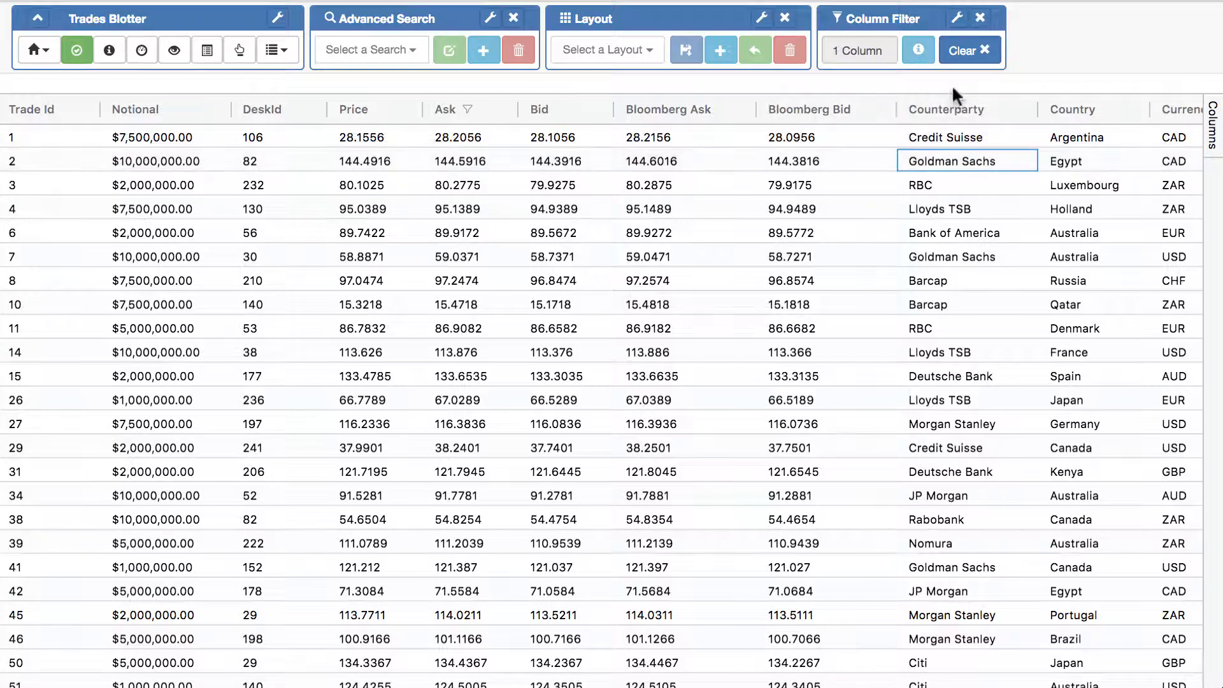
{"action": "left_click", "coordinate": [973, 57]}
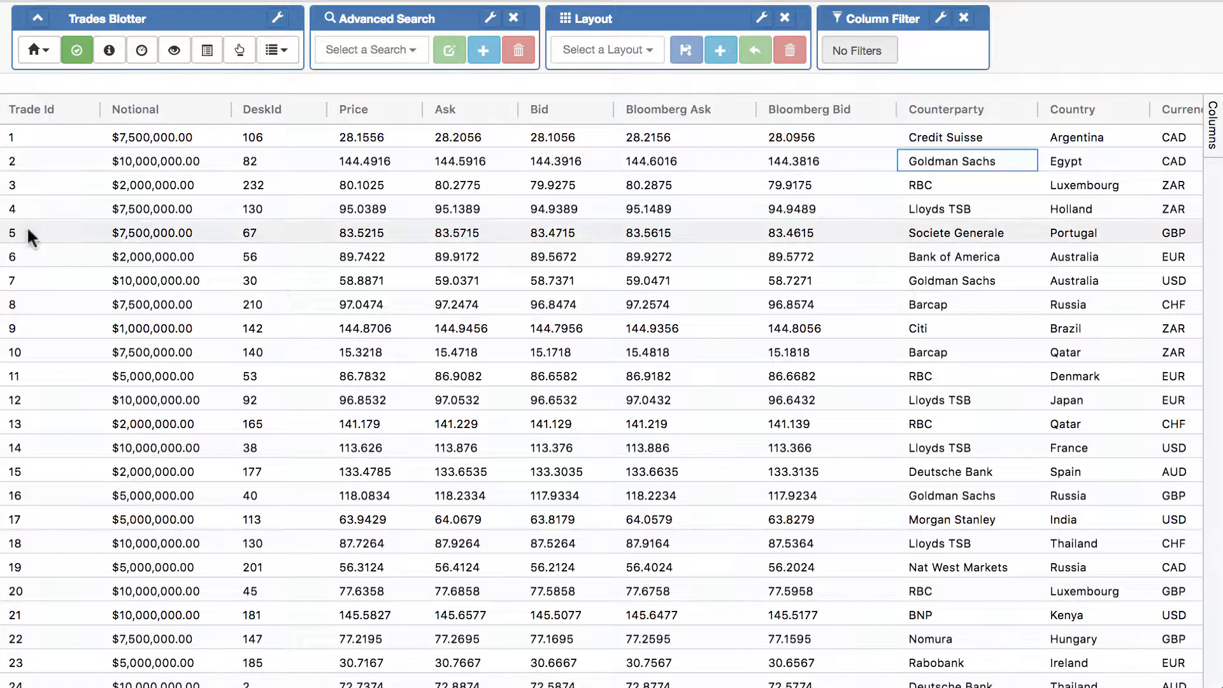
Step: Start a new User Filter that applies to the Ask column and proceed to building its query
{"action": "left_click", "coordinate": [37, 50]}
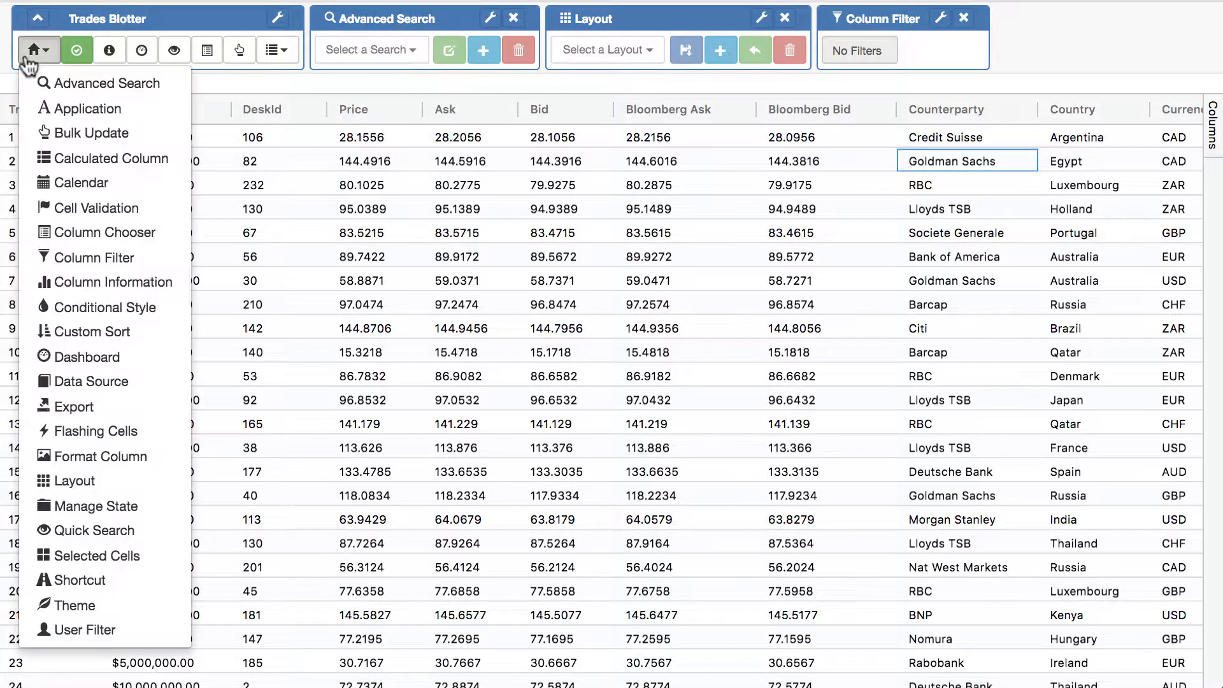
{"action": "left_click", "coordinate": [93, 631]}
{"action": "left_click", "coordinate": [902, 62]}
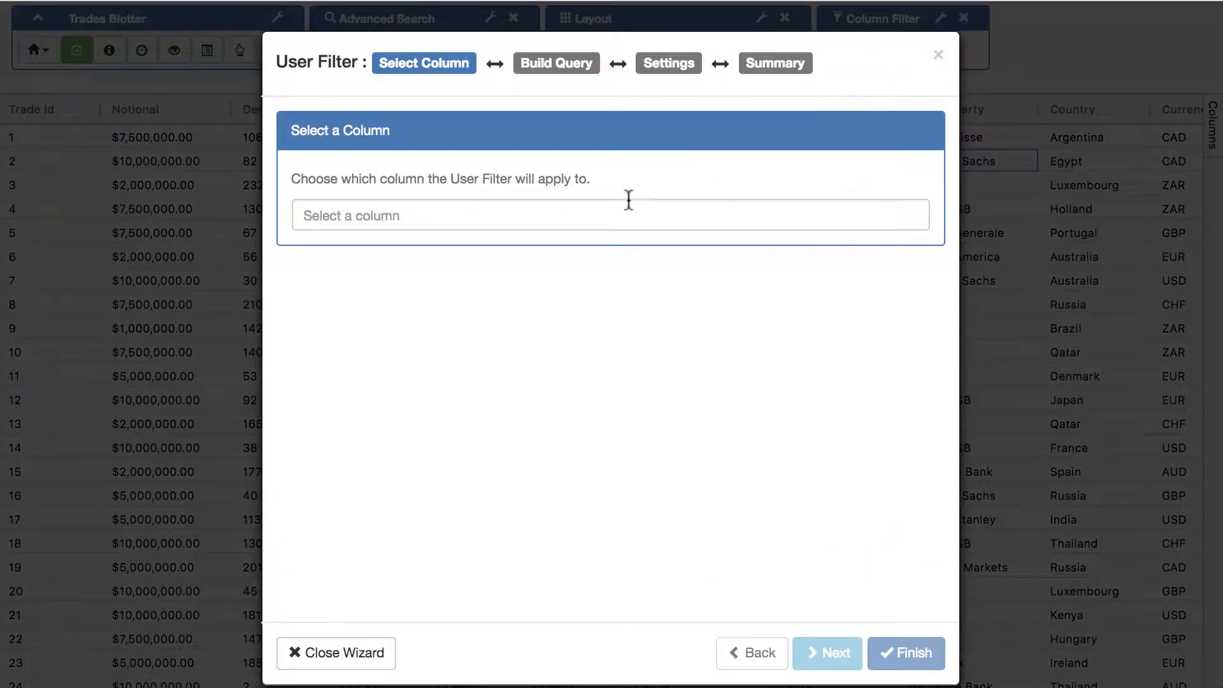
{"action": "left_click", "coordinate": [574, 218]}
{"action": "left_click", "coordinate": [392, 255]}
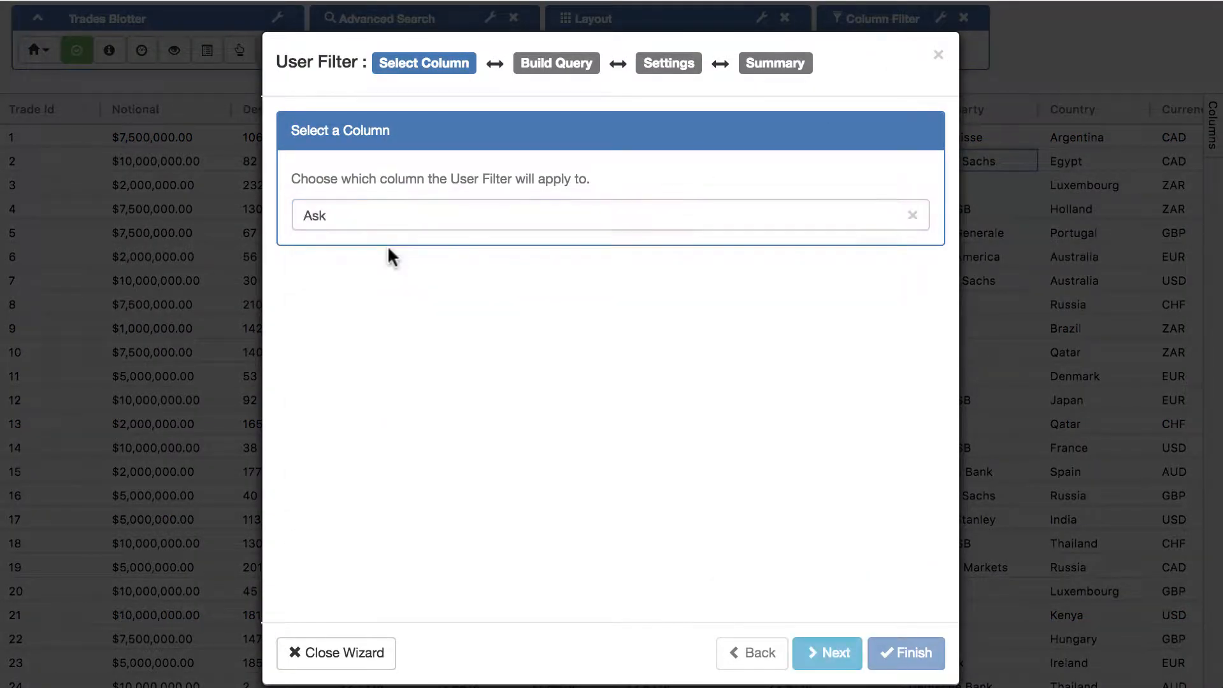
{"action": "left_click", "coordinate": [825, 654]}
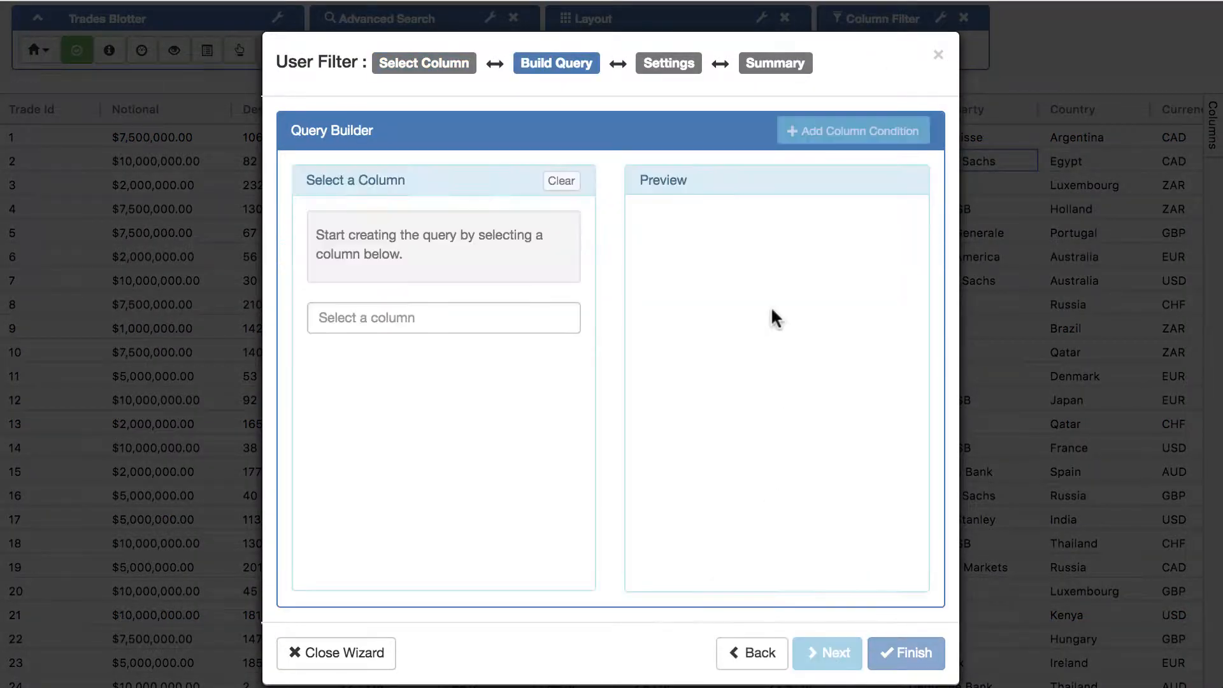
Step: Build the User Filter query with a range condition on Ask: Less Than the Bloomberg Ask column
{"action": "left_click", "coordinate": [469, 322]}
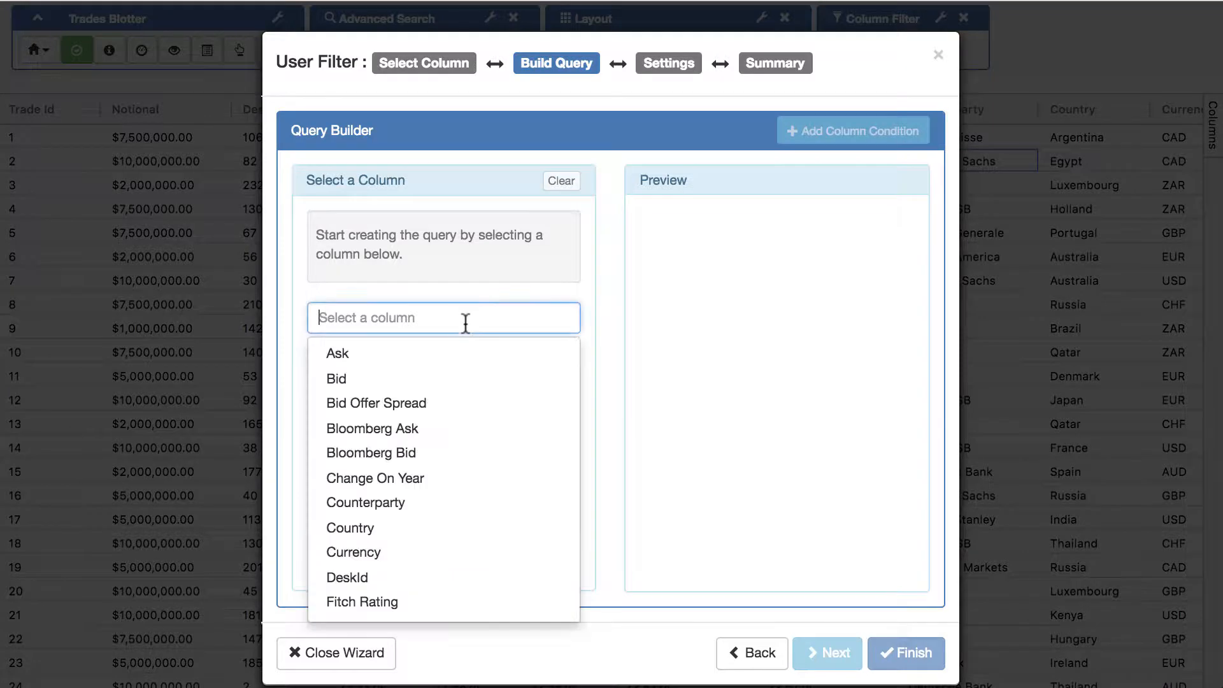
{"action": "left_click", "coordinate": [440, 356]}
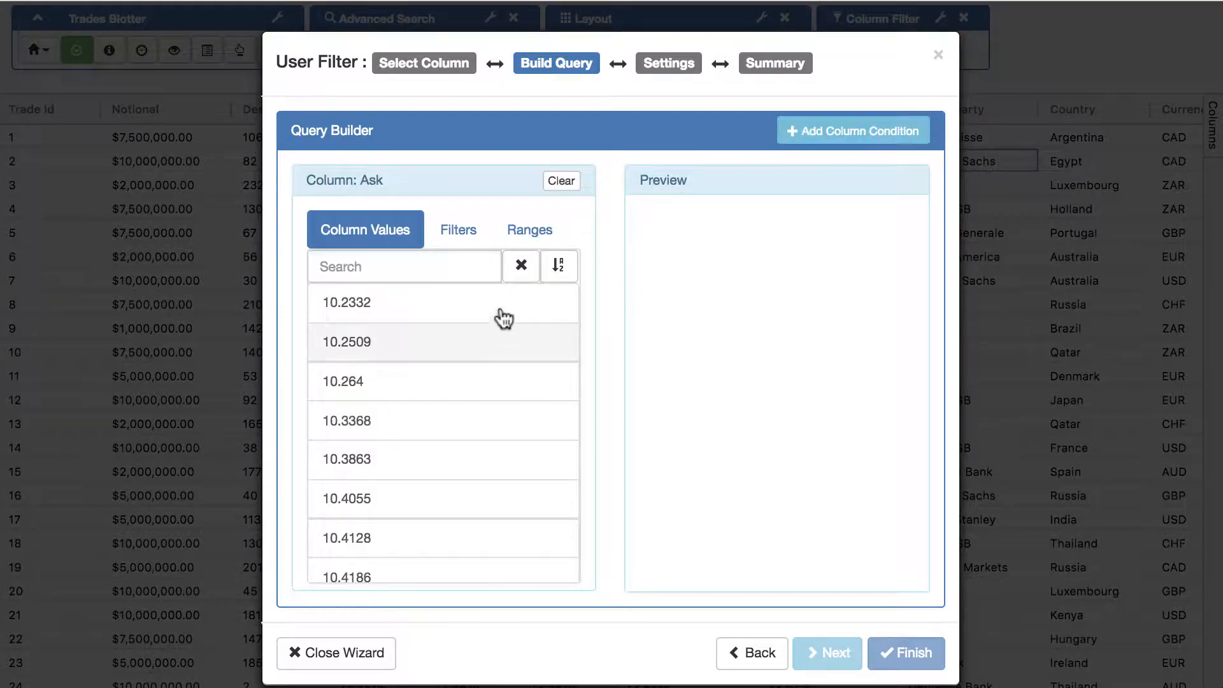
{"action": "left_click", "coordinate": [521, 237]}
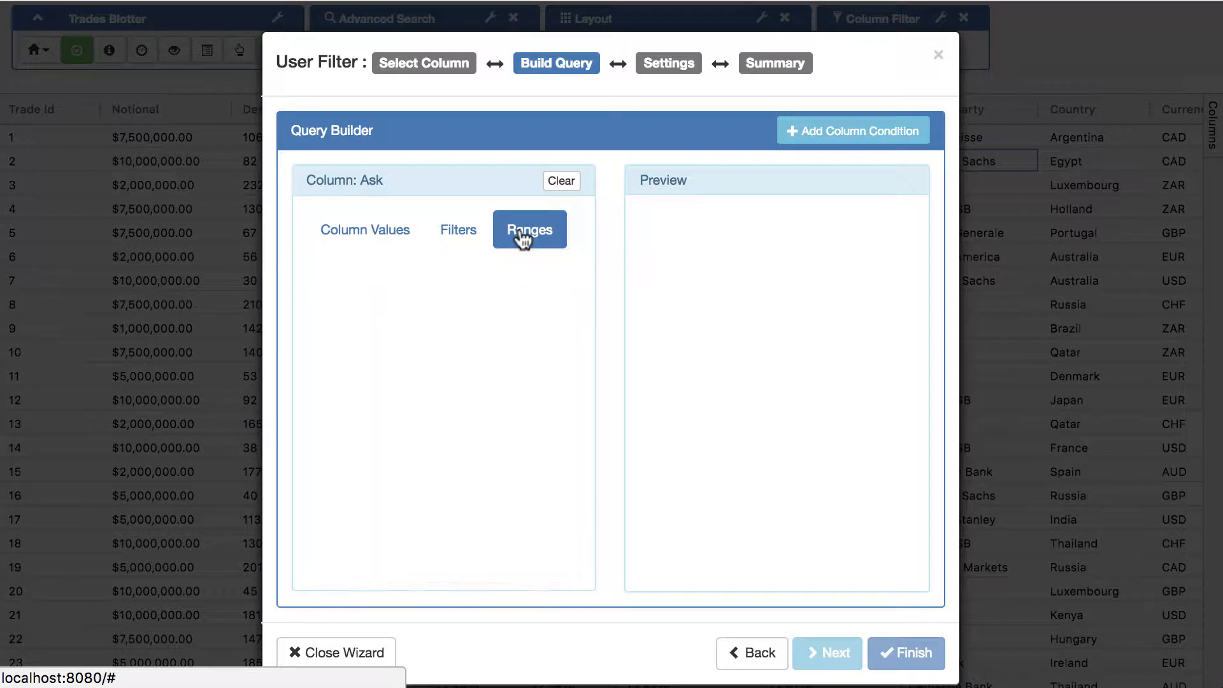
{"action": "left_click", "coordinate": [344, 274]}
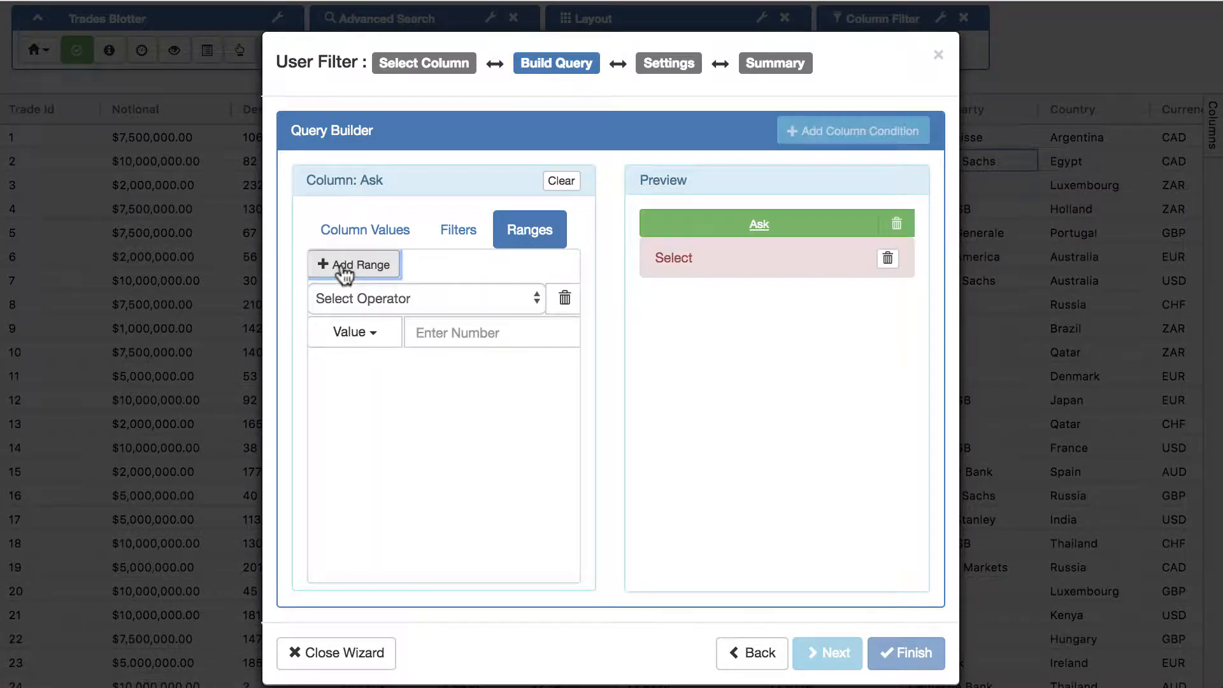
{"action": "left_click", "coordinate": [344, 291]}
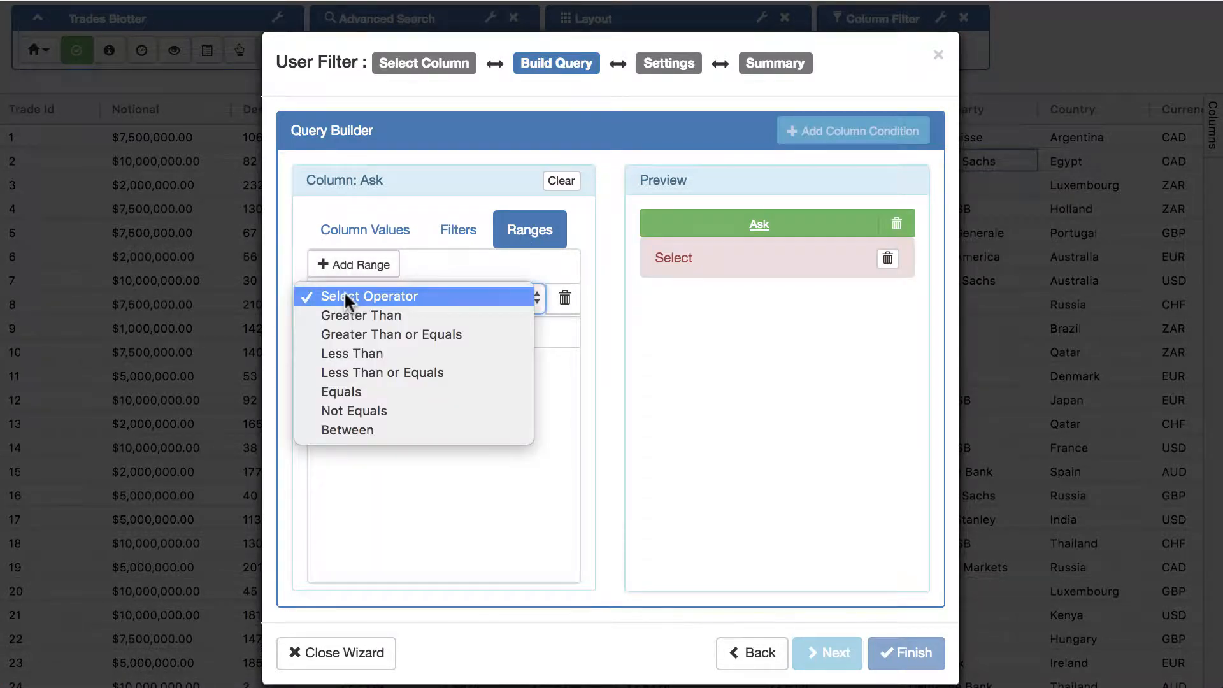
{"action": "left_click", "coordinate": [356, 354]}
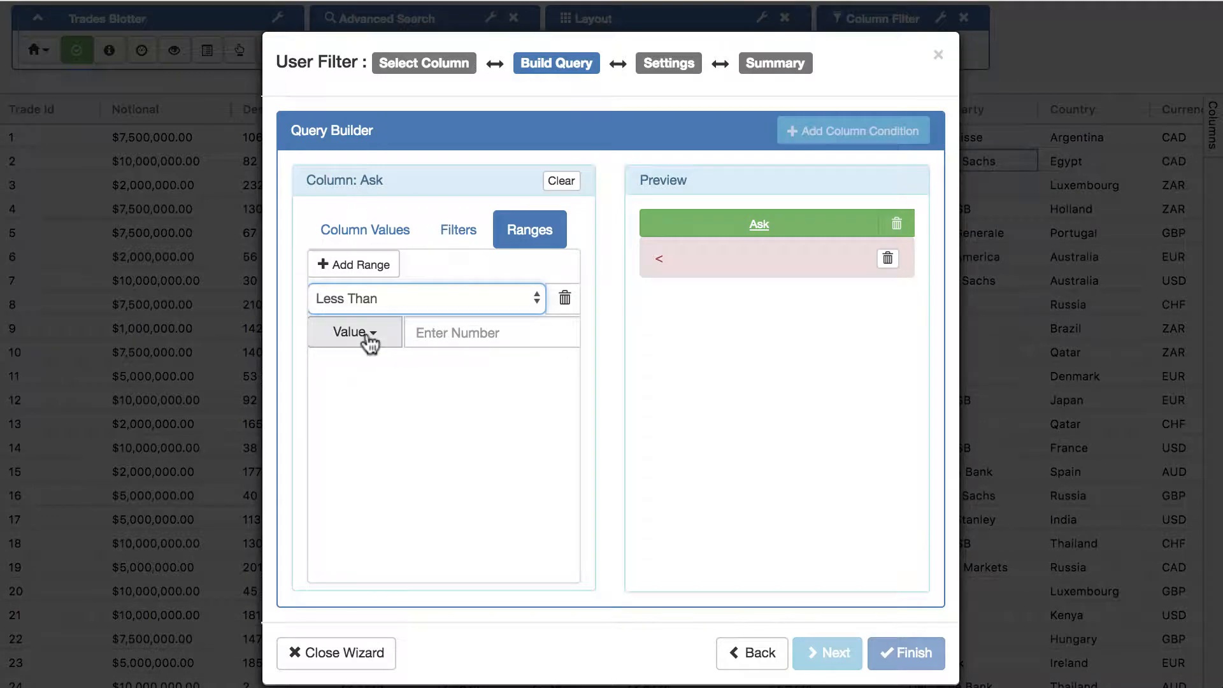
{"action": "left_click", "coordinate": [373, 338]}
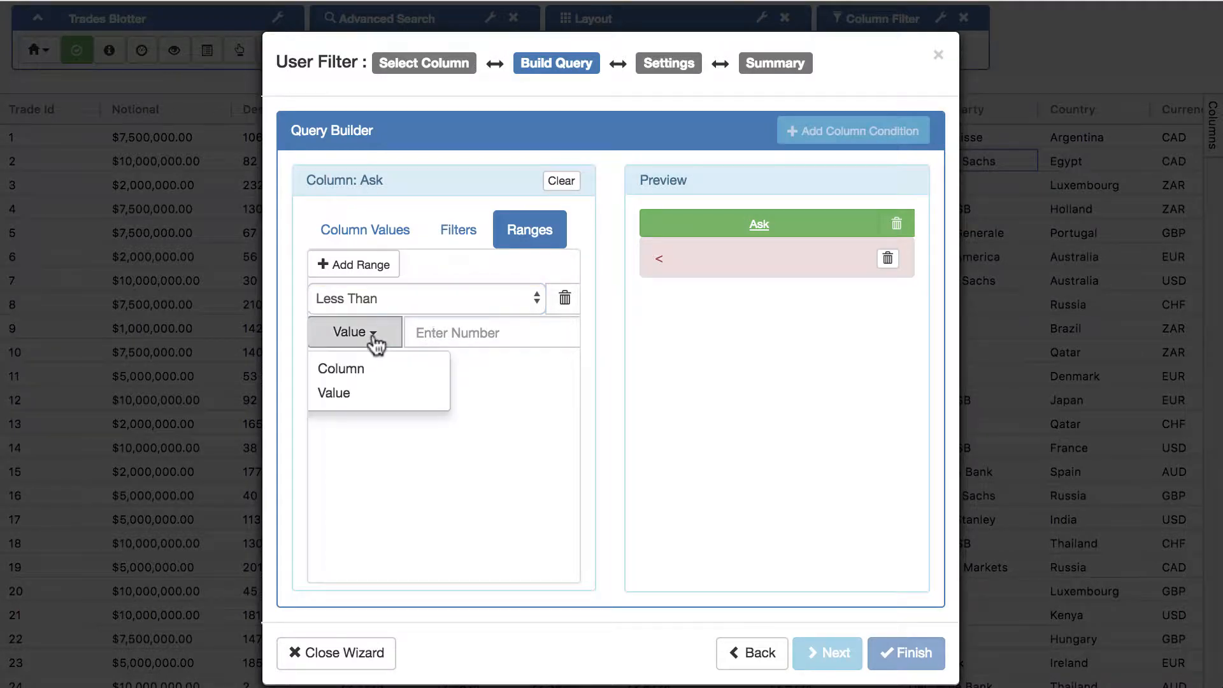
{"action": "left_click", "coordinate": [374, 368]}
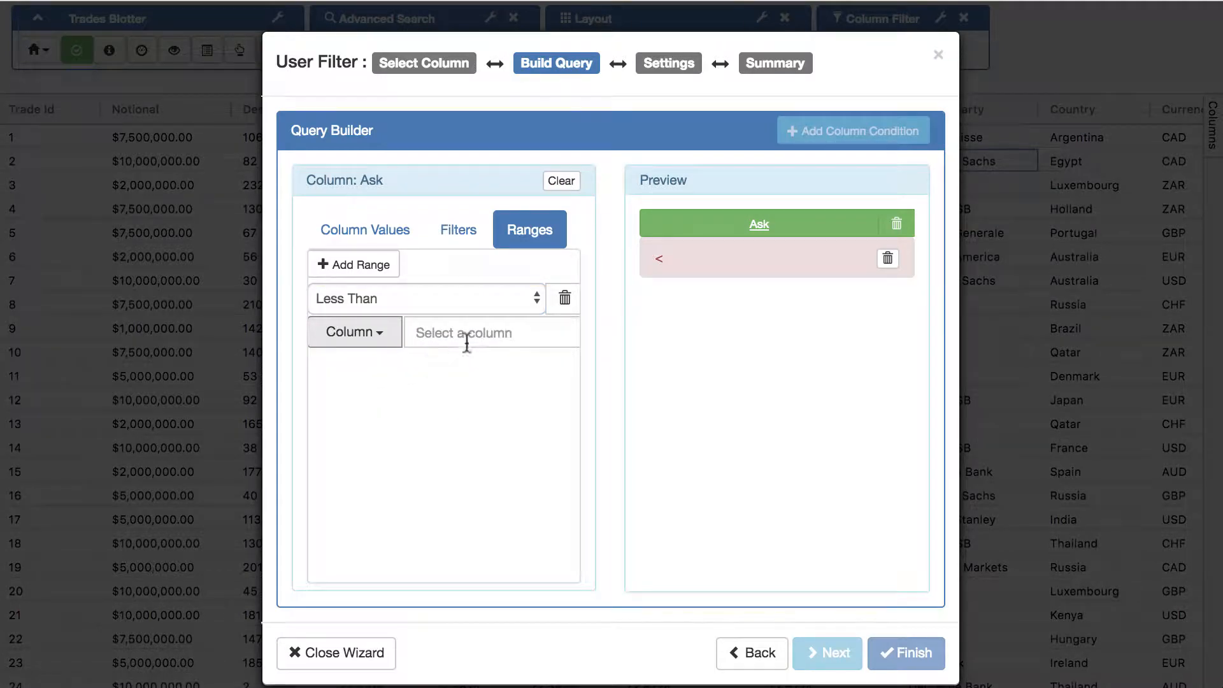
{"action": "left_click", "coordinate": [466, 342]}
{"action": "left_click", "coordinate": [467, 420]}
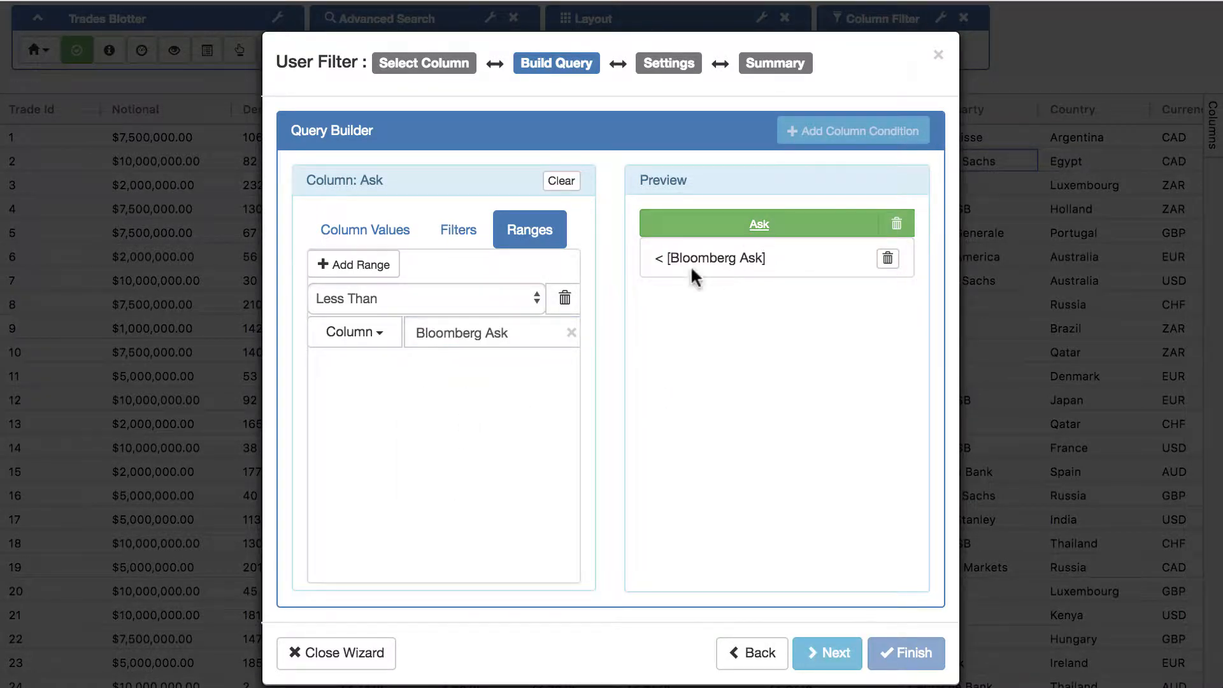
Step: Name the User Filter "Ask < B Ask", finish the wizard and return to the grid
{"action": "left_click", "coordinate": [831, 653]}
{"action": "left_click", "coordinate": [636, 228]}
{"action": "type", "text": "A"}
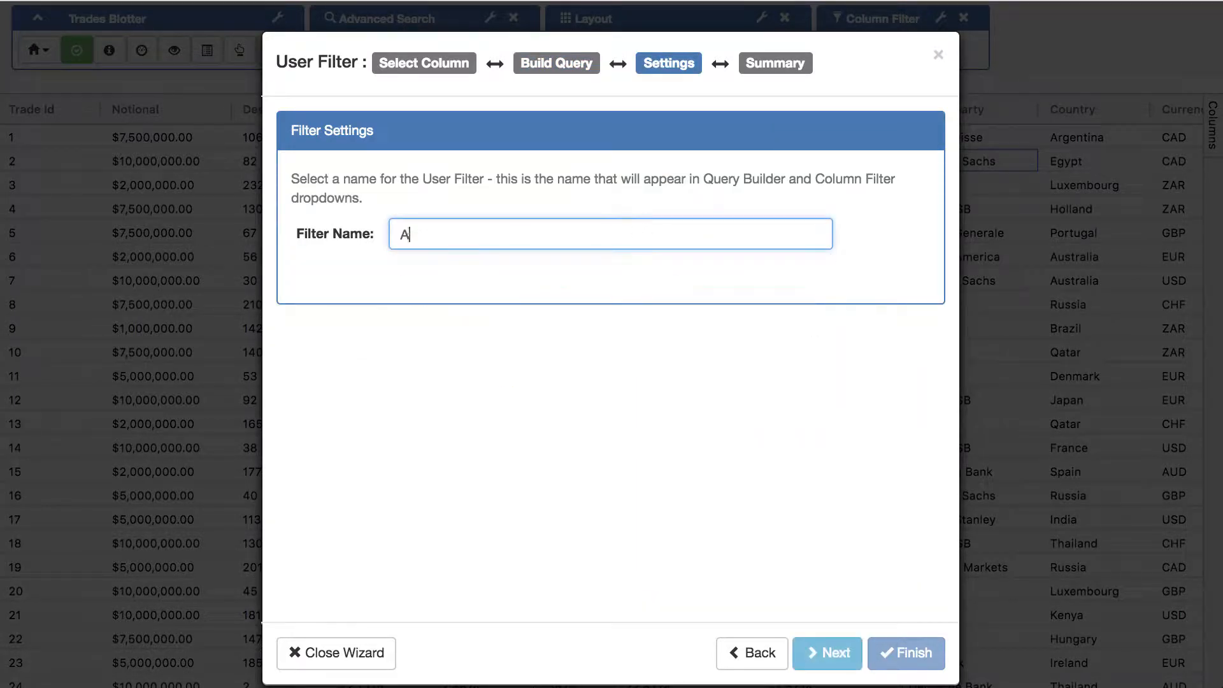
{"action": "type", "text": "sk < B Ask"}
{"action": "left_click", "coordinate": [846, 665]}
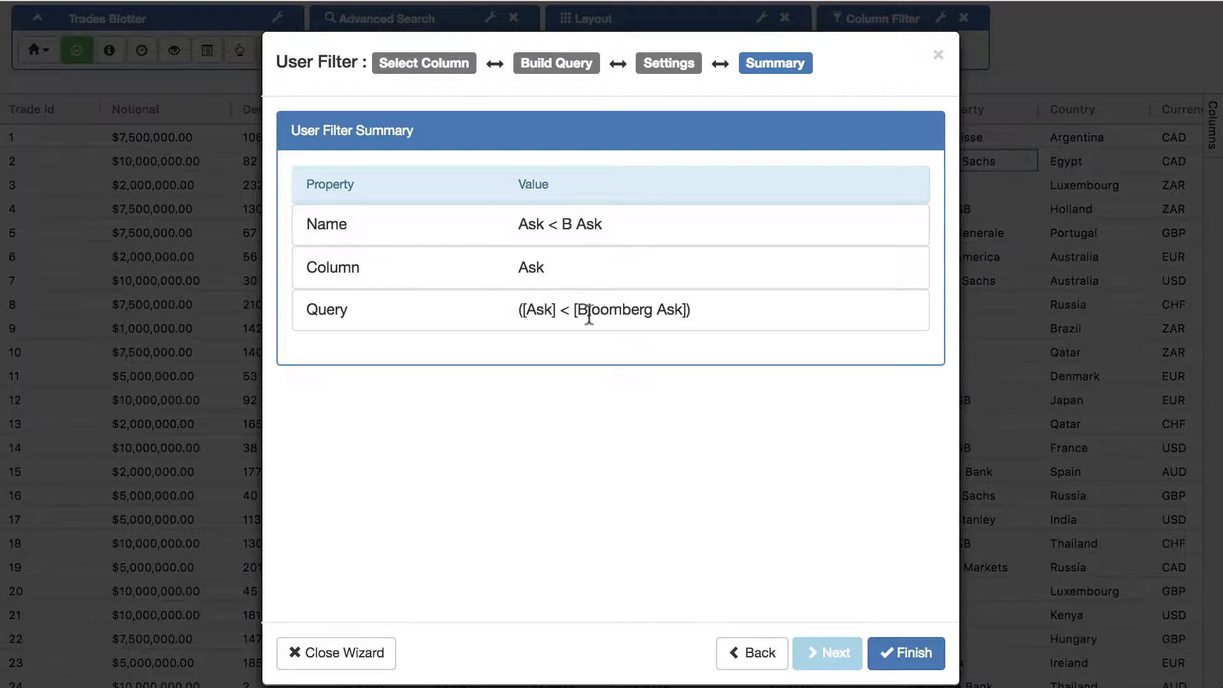
{"action": "left_click", "coordinate": [910, 662]}
{"action": "left_click", "coordinate": [911, 663]}
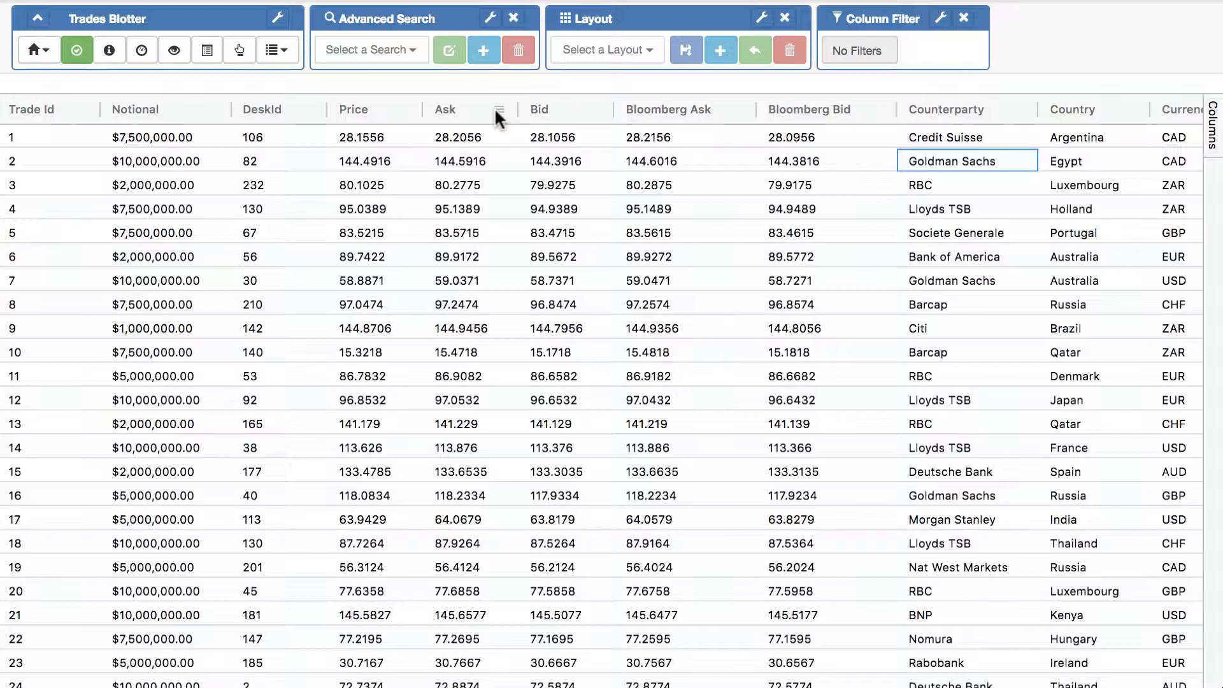
Step: Apply the saved "Ask < B Ask" user filter to the Ask column and close the filter popup
{"action": "left_click", "coordinate": [498, 111]}
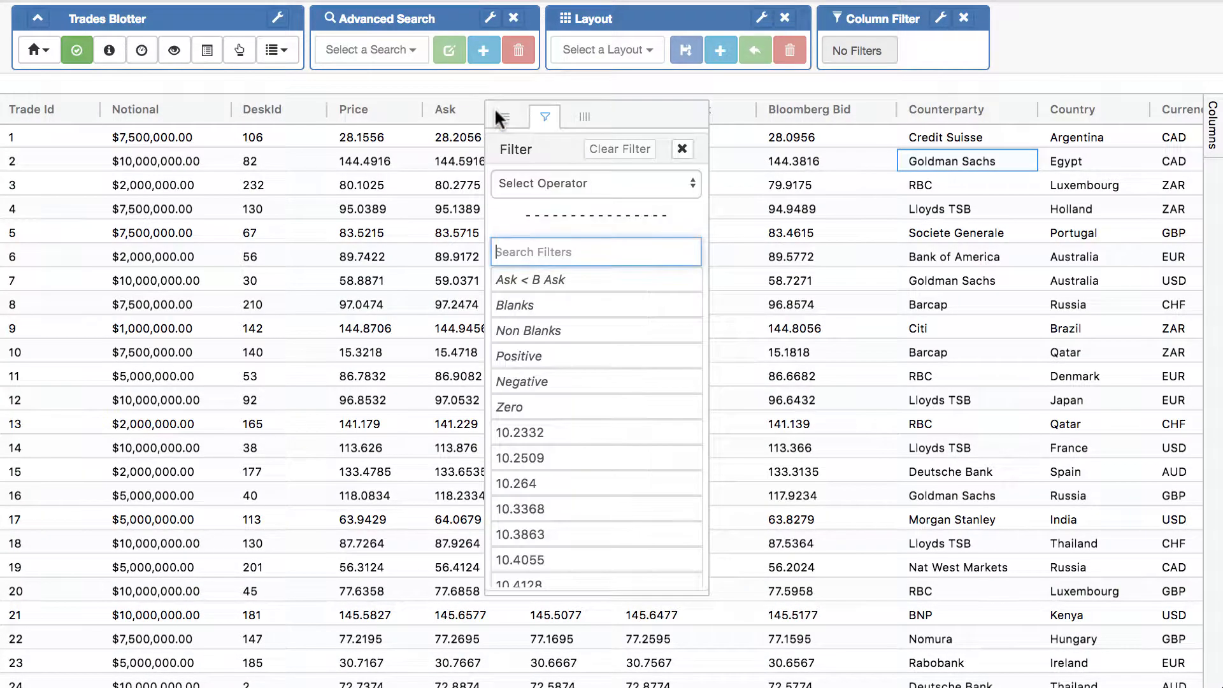
{"action": "left_click", "coordinate": [552, 287]}
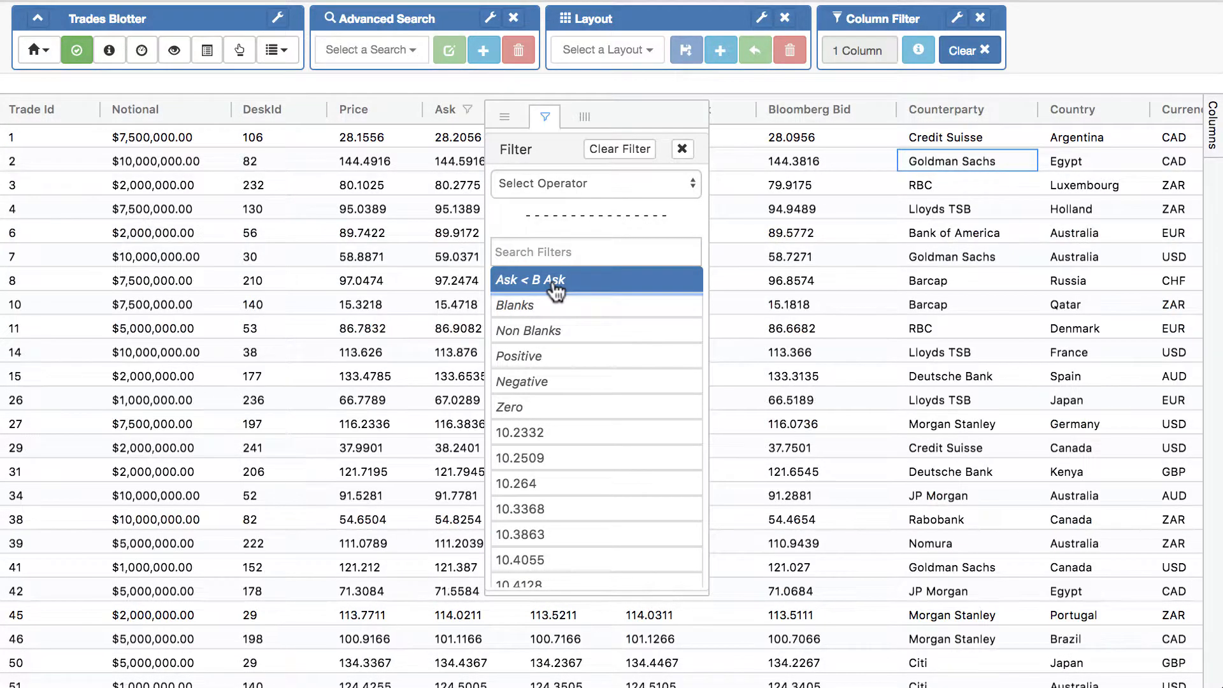
{"action": "left_click", "coordinate": [288, 251]}
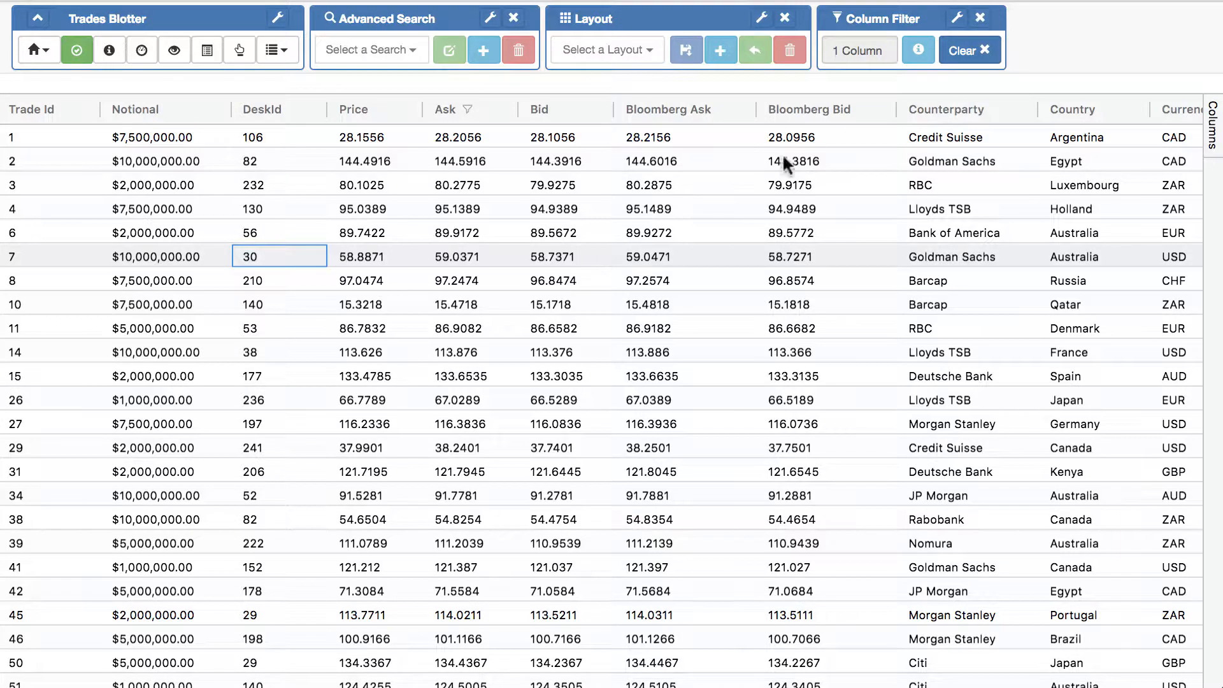
Step: View the active filter details for the Ask column, and remove the applied user filter
{"action": "left_click", "coordinate": [916, 52]}
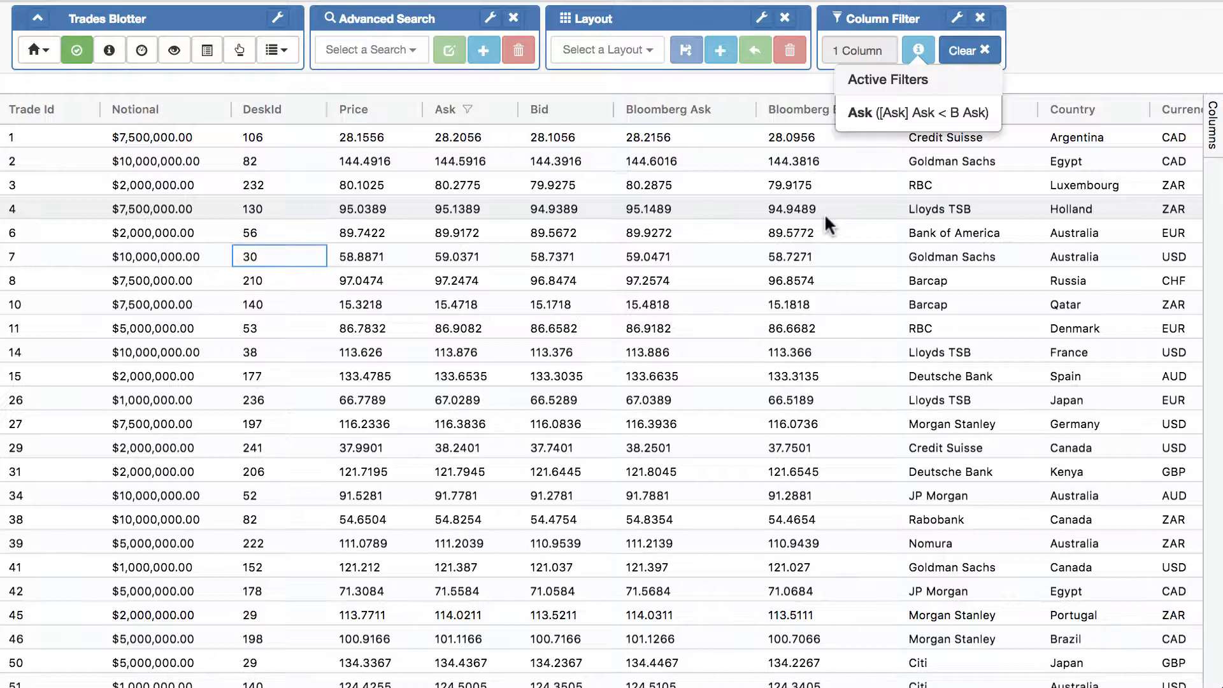
{"action": "left_click", "coordinate": [969, 49]}
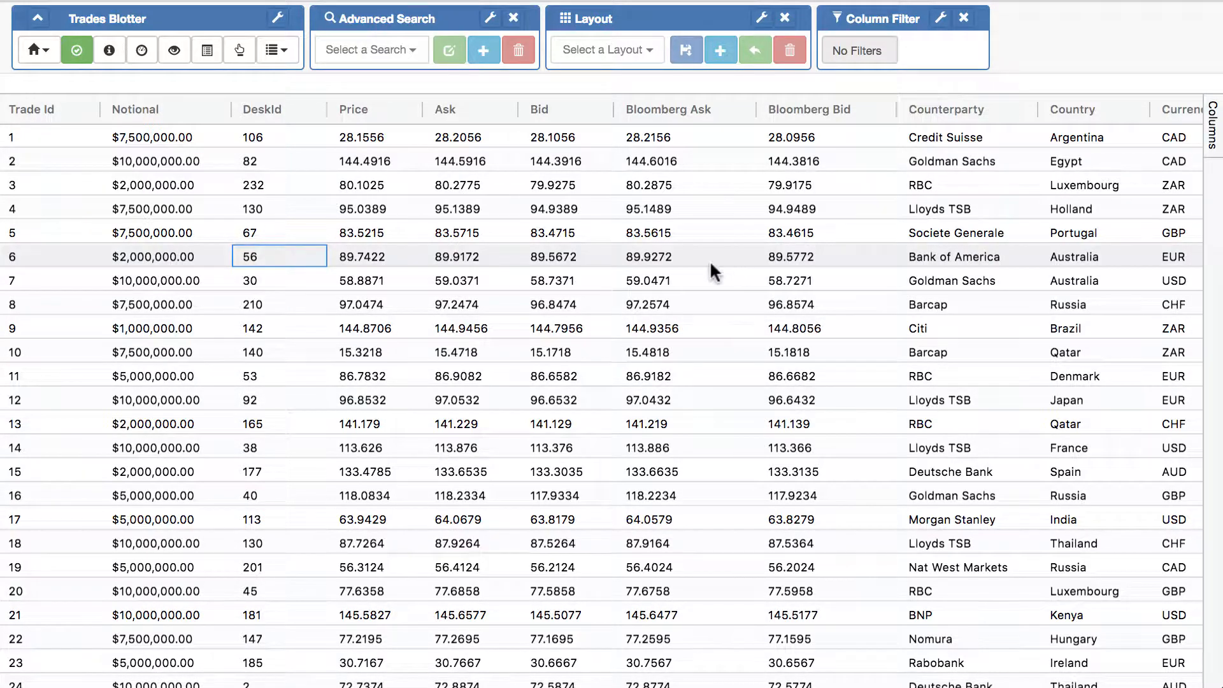
Step: Start a new Advanced Search and add a query condition matching the Currency column value EUR
{"action": "left_click", "coordinate": [480, 49]}
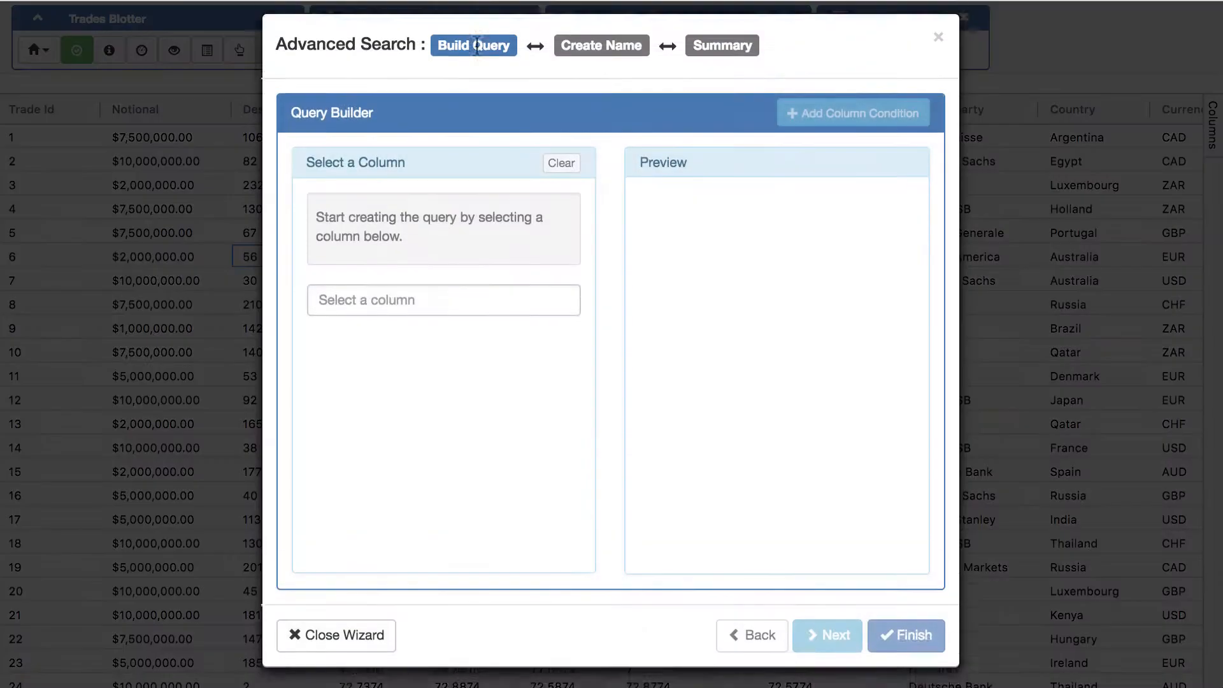
{"action": "left_click", "coordinate": [424, 315]}
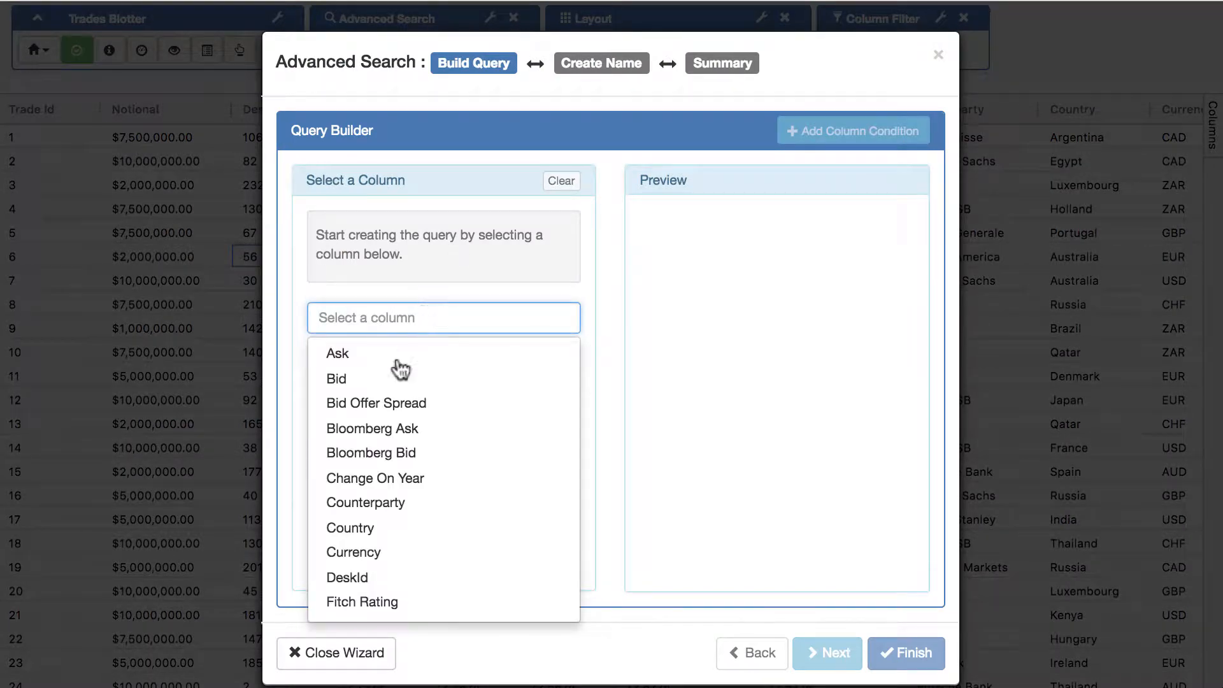
{"action": "left_click", "coordinate": [373, 505]}
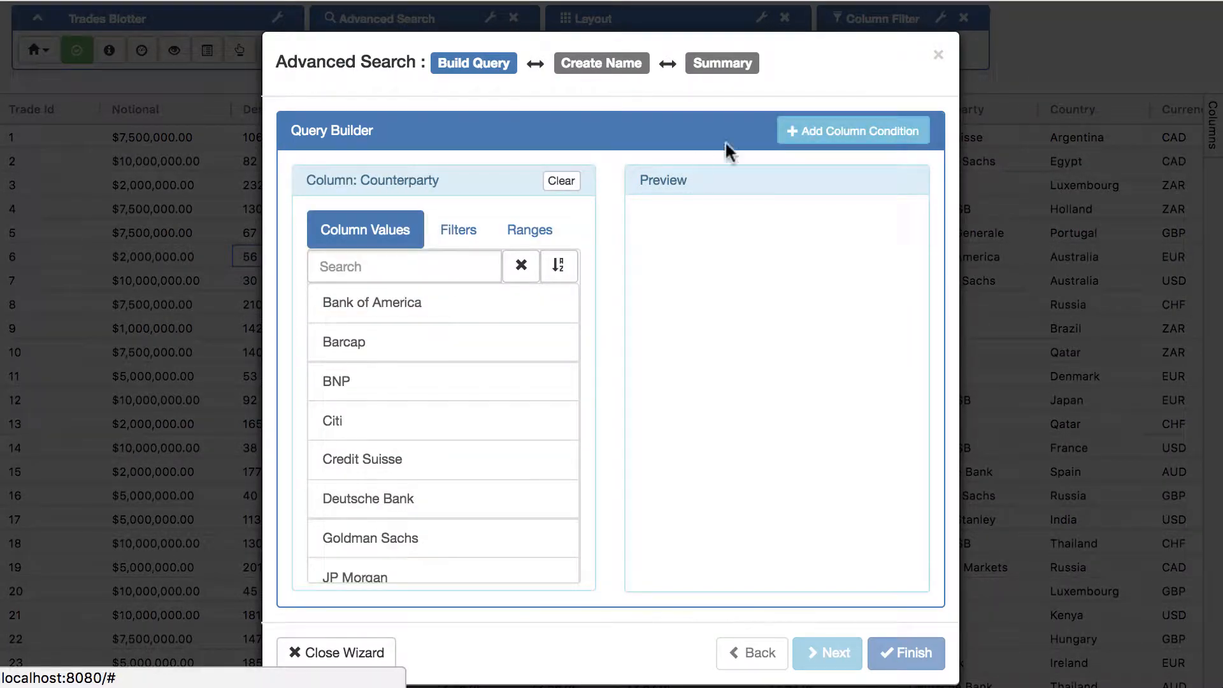
{"action": "left_click", "coordinate": [560, 182]}
{"action": "left_click", "coordinate": [423, 316]}
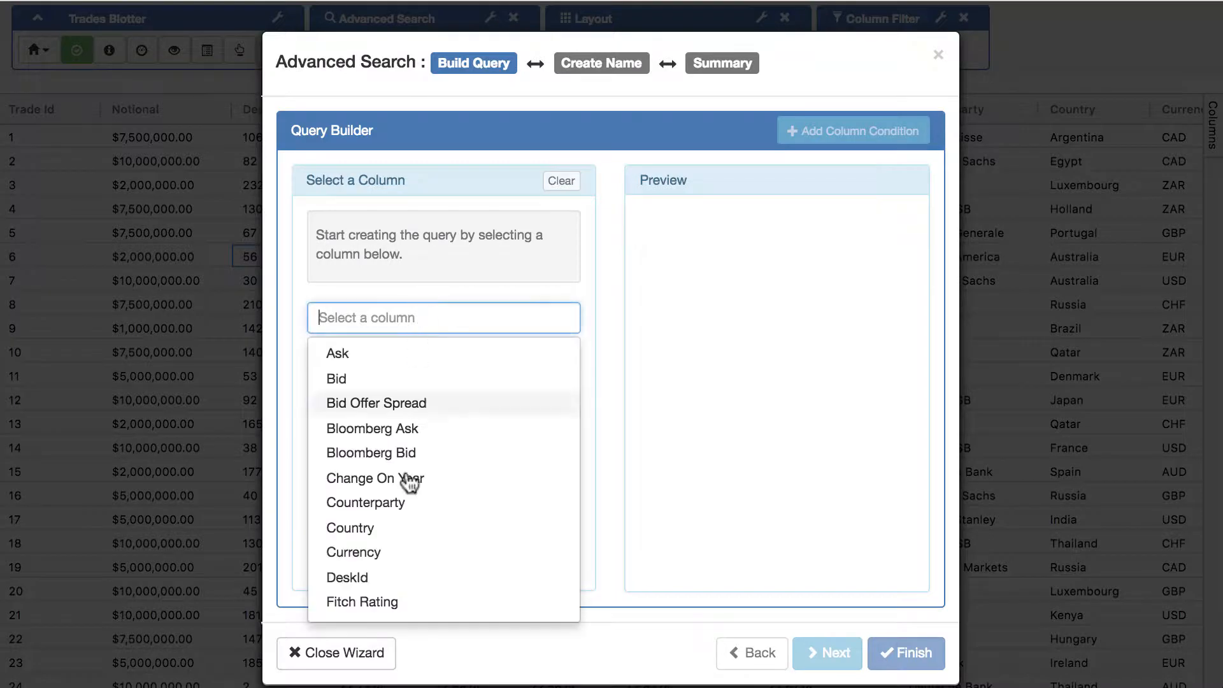
{"action": "left_click", "coordinate": [380, 554]}
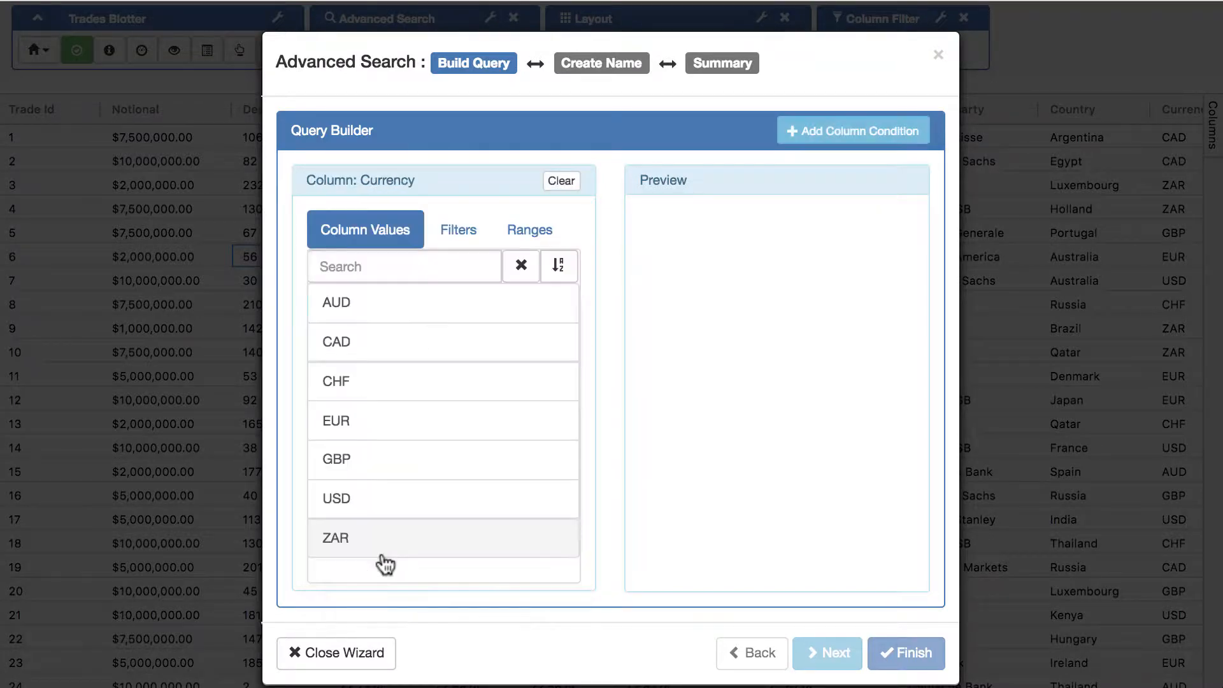
{"action": "left_click", "coordinate": [381, 430]}
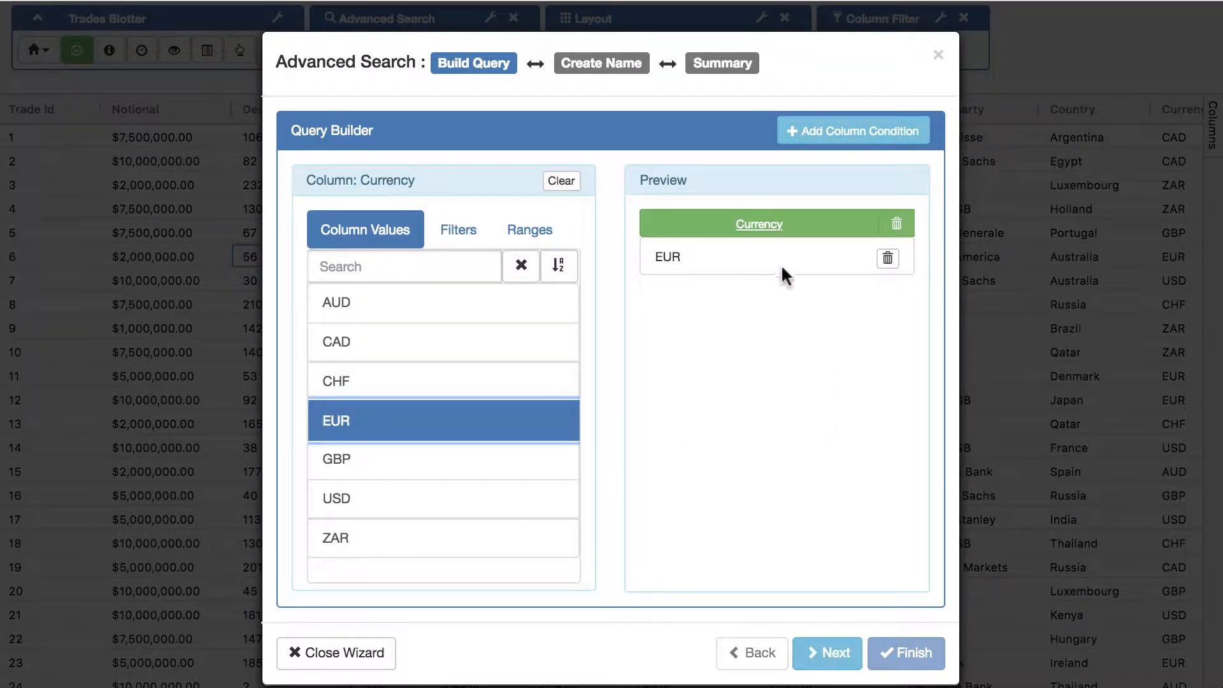
Step: Add a second query condition on the Ask column using the saved "Ask < B Ask" filter
{"action": "left_click", "coordinate": [864, 136]}
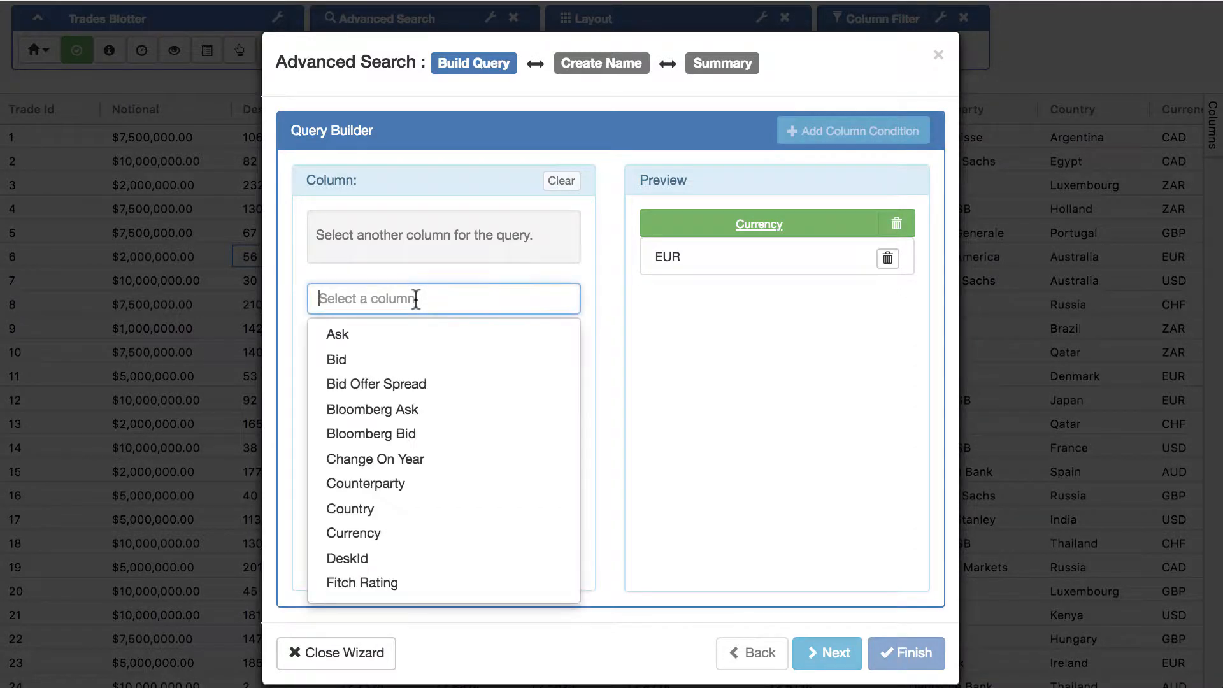
{"action": "left_click", "coordinate": [396, 333]}
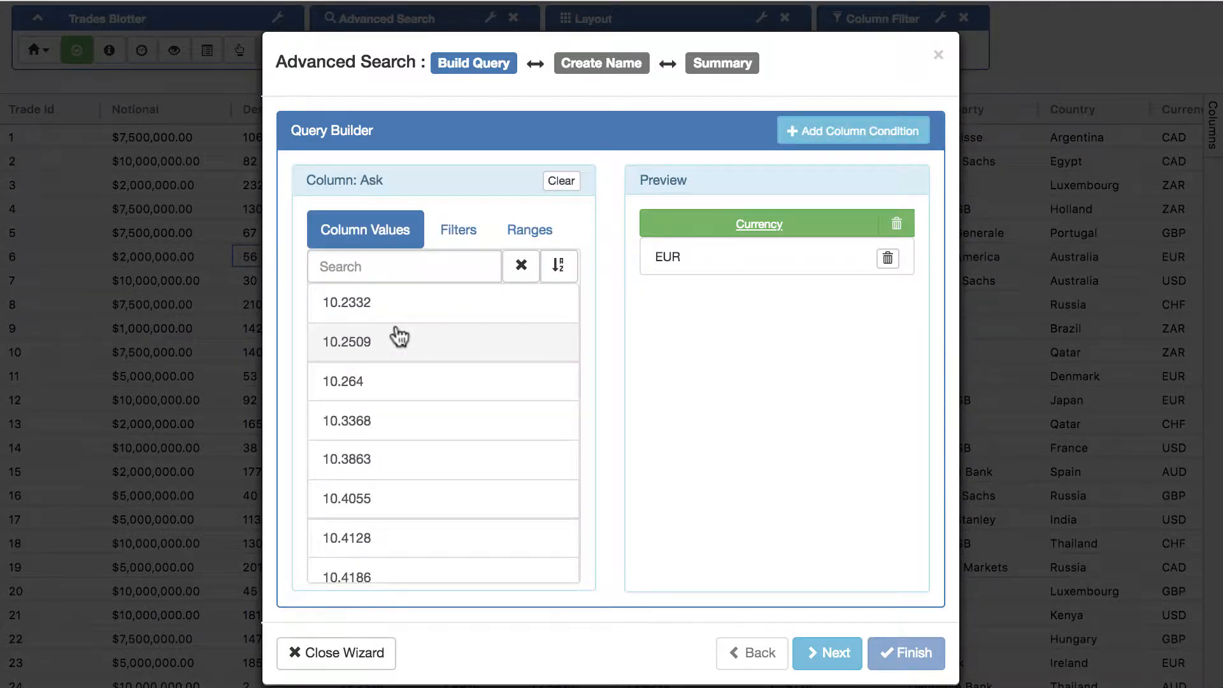
{"action": "left_click", "coordinate": [460, 237]}
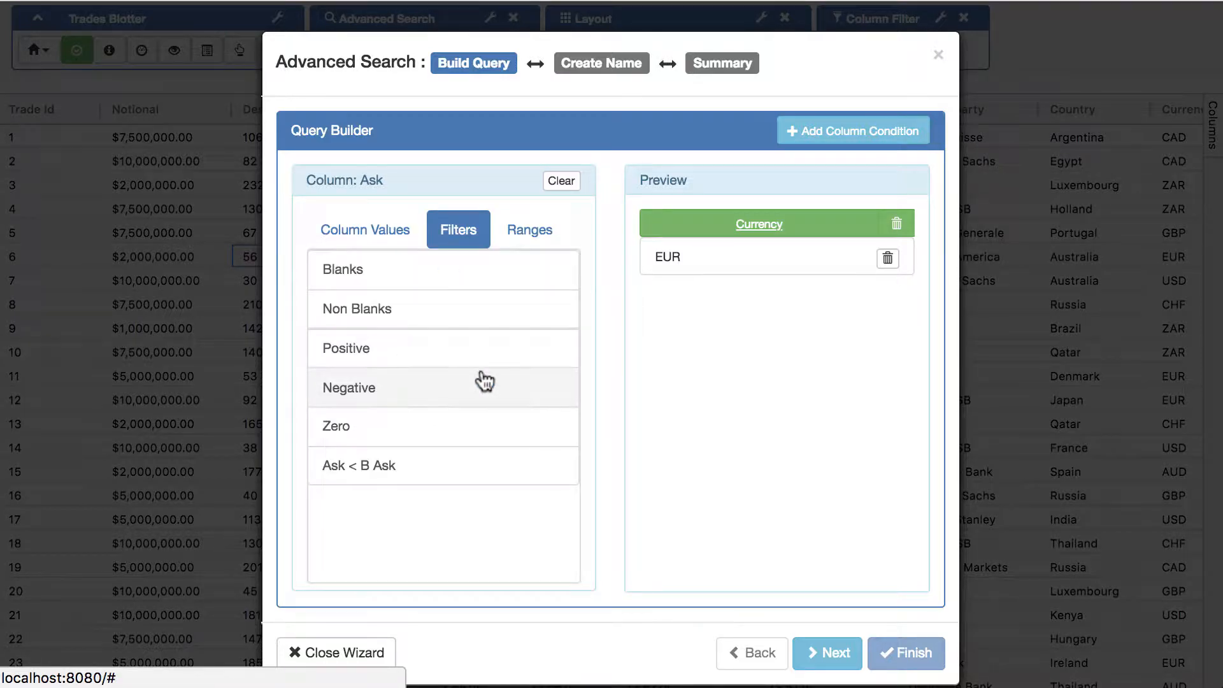
{"action": "left_click", "coordinate": [394, 470]}
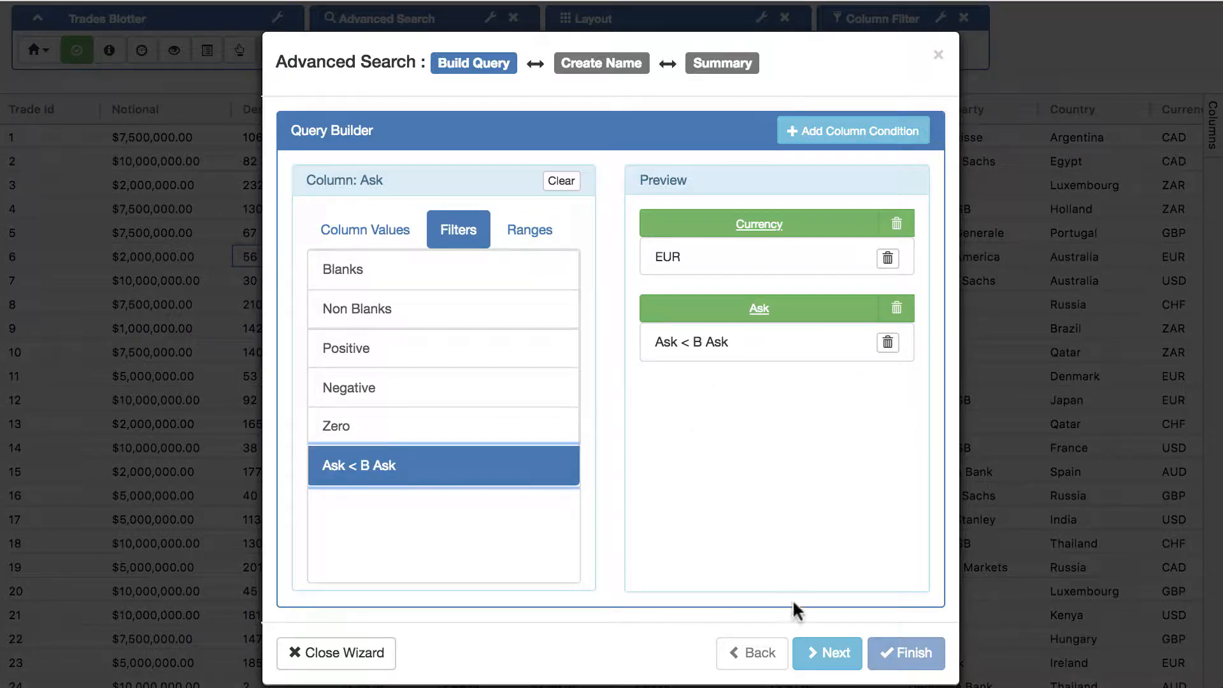
Step: Name the Advanced Search "Test search" and continue to its summary
{"action": "left_click", "coordinate": [827, 651]}
{"action": "left_click", "coordinate": [701, 181]}
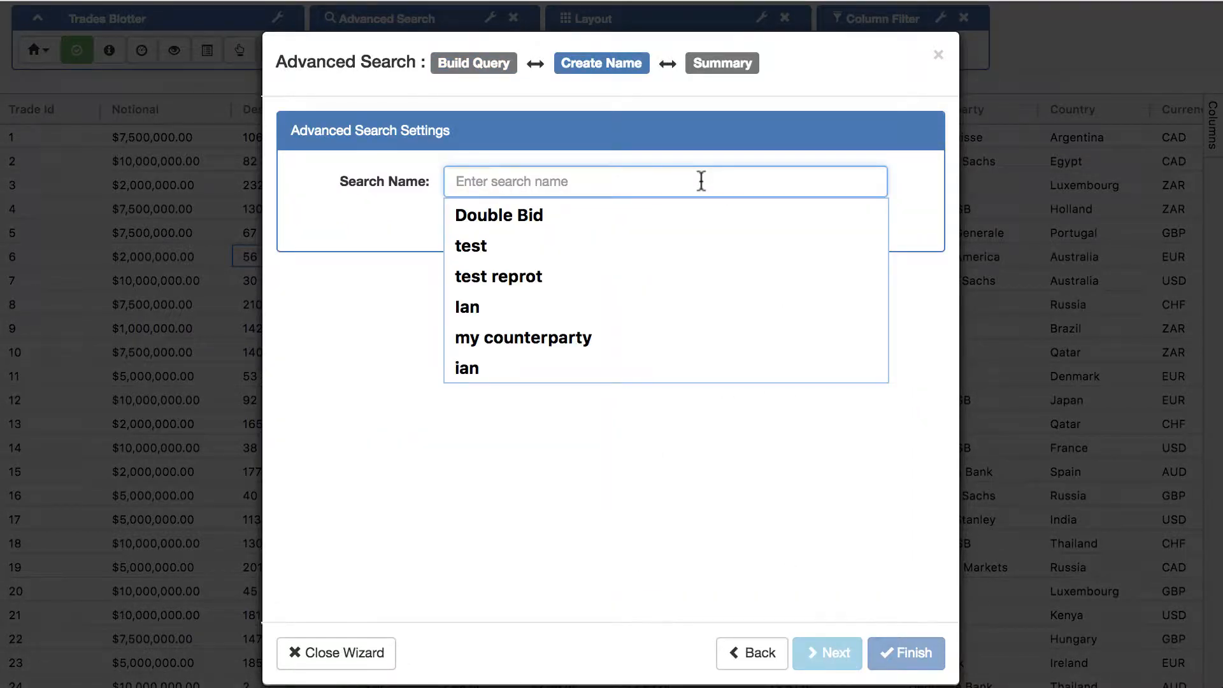
{"action": "type", "text": "Test search"}
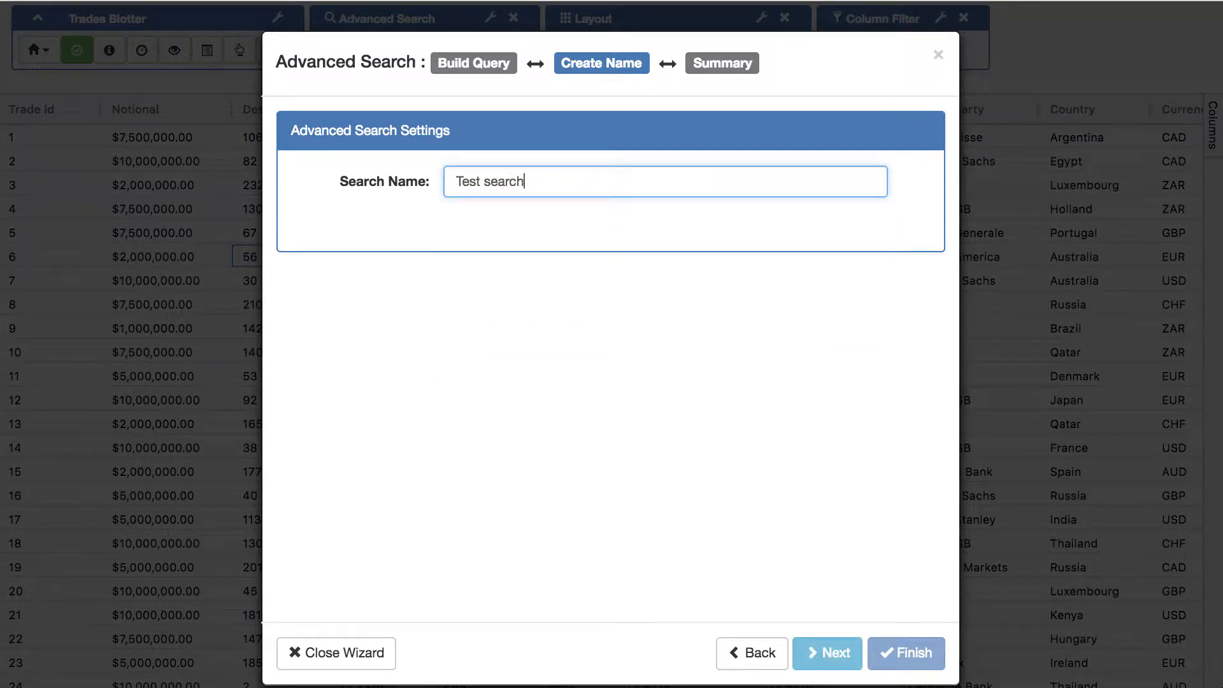
{"action": "left_click", "coordinate": [831, 651]}
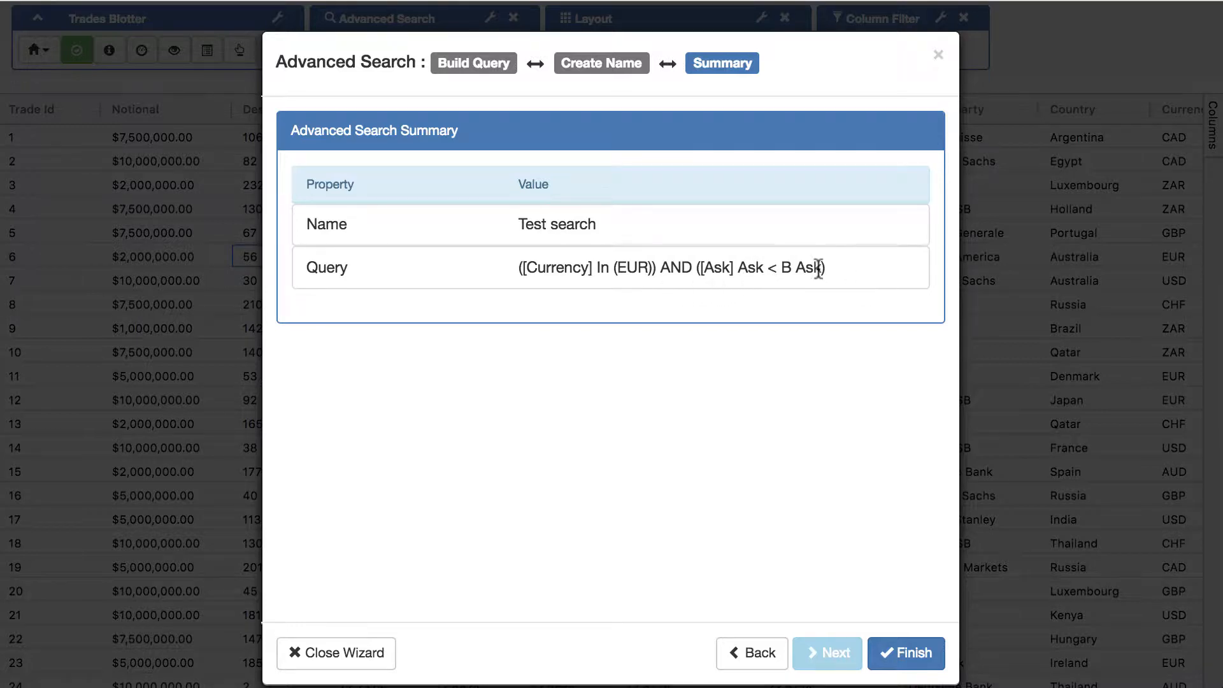
Step: Finish the Advanced Search, return to the grid and clear the applied "Test search"
{"action": "left_click", "coordinate": [910, 659]}
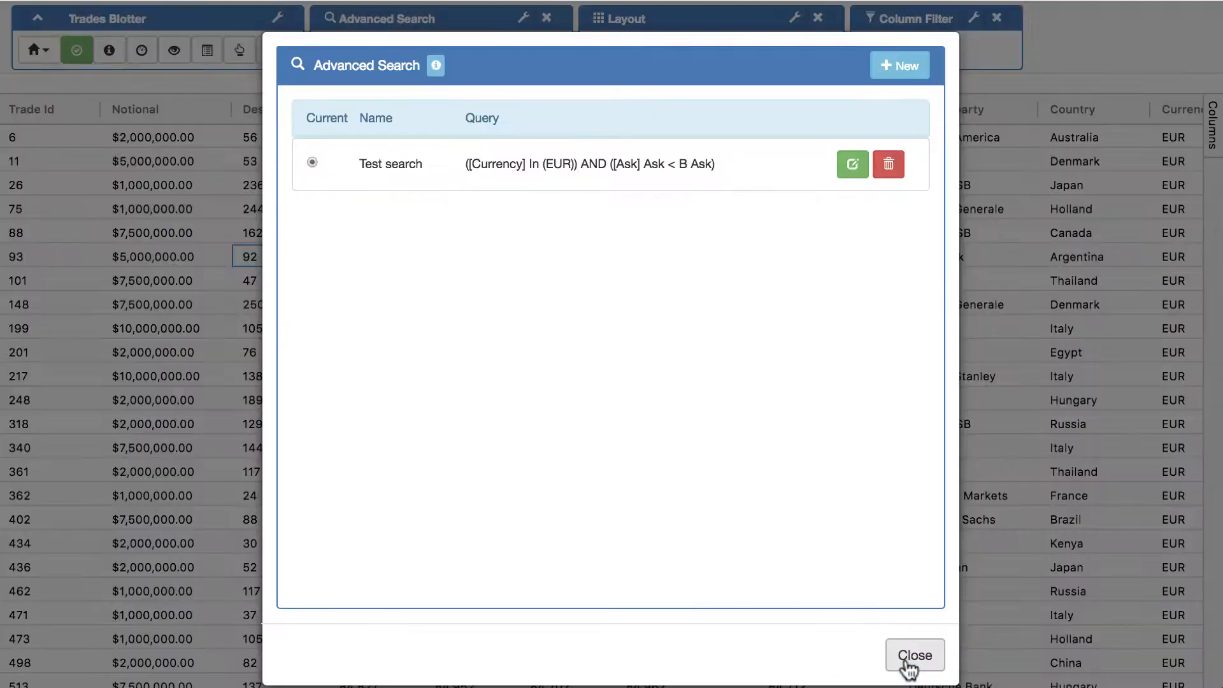
{"action": "left_click", "coordinate": [913, 657]}
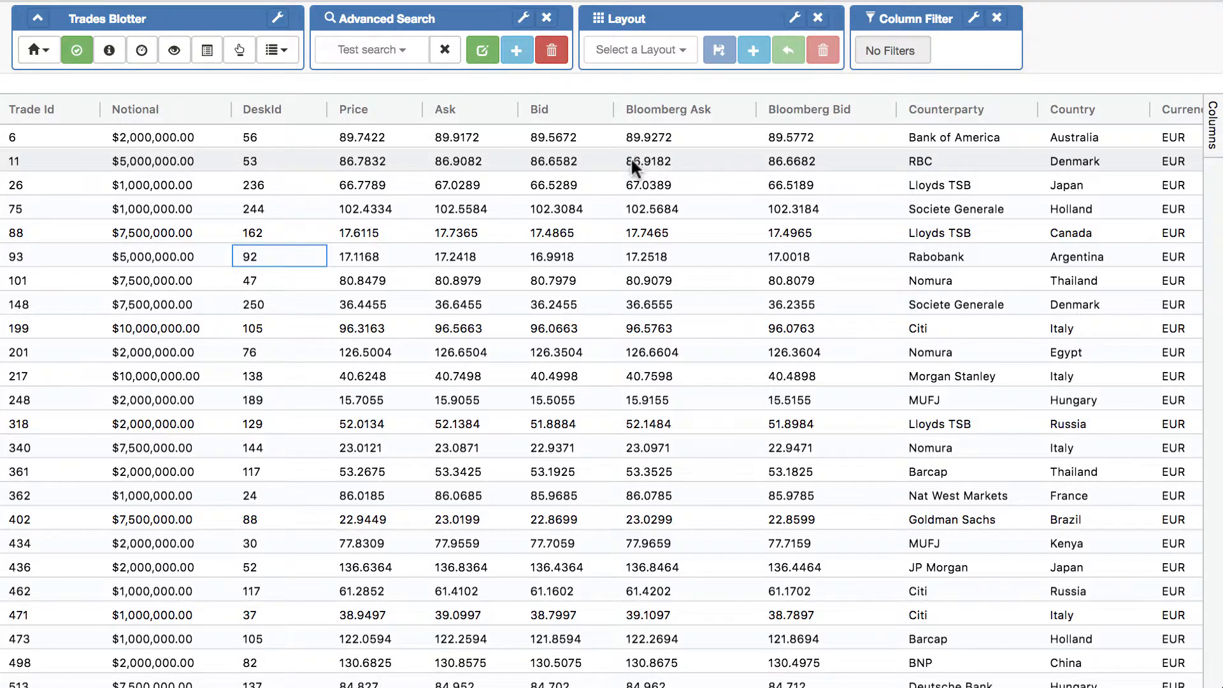
{"action": "left_click", "coordinate": [444, 49]}
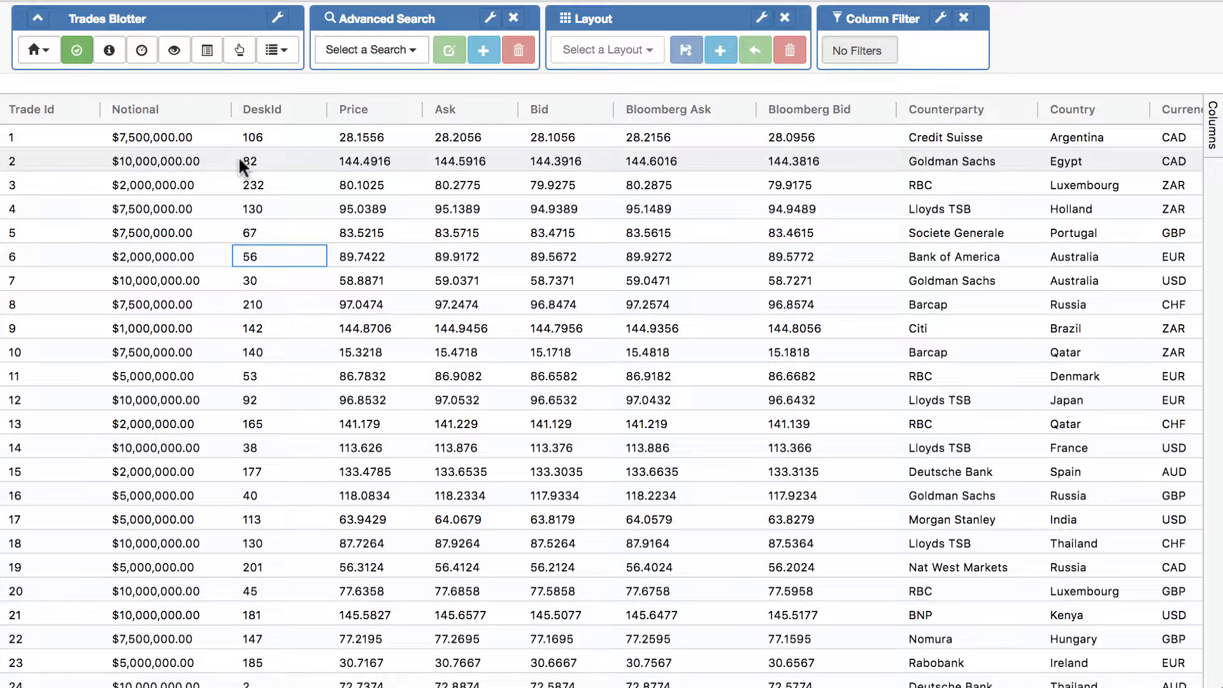
Step: Start a new Conditional Style with its scope set to Whole Row
{"action": "left_click", "coordinate": [45, 56]}
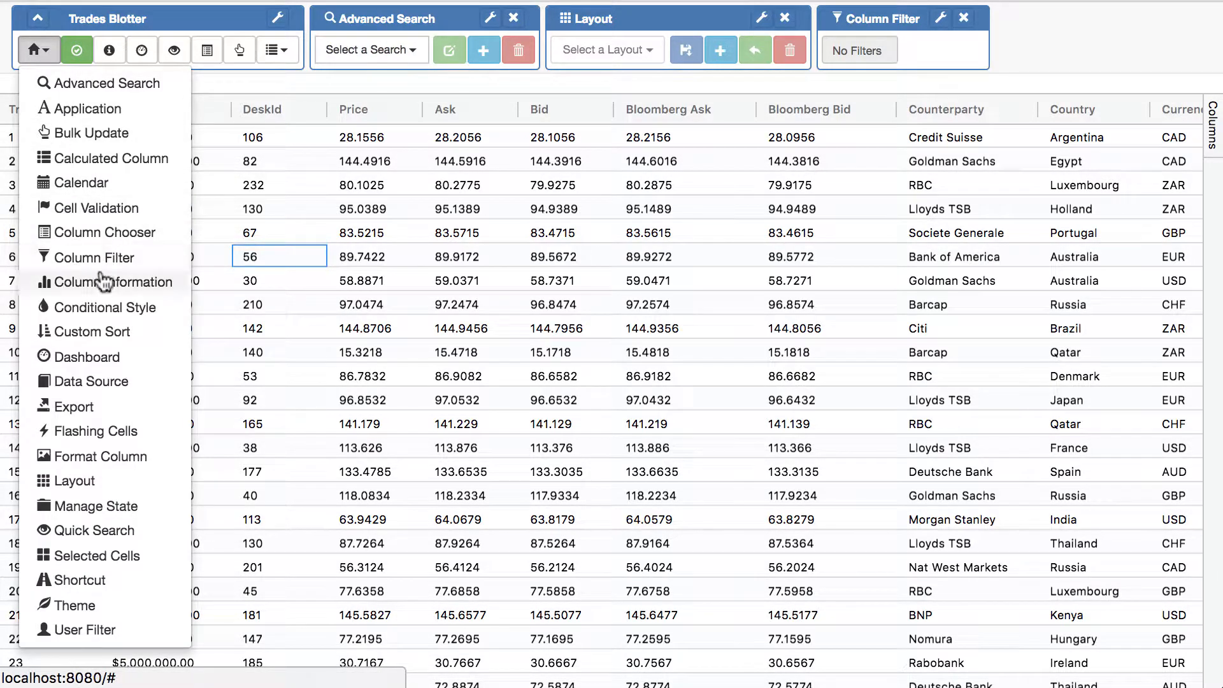
{"action": "left_click", "coordinate": [103, 306]}
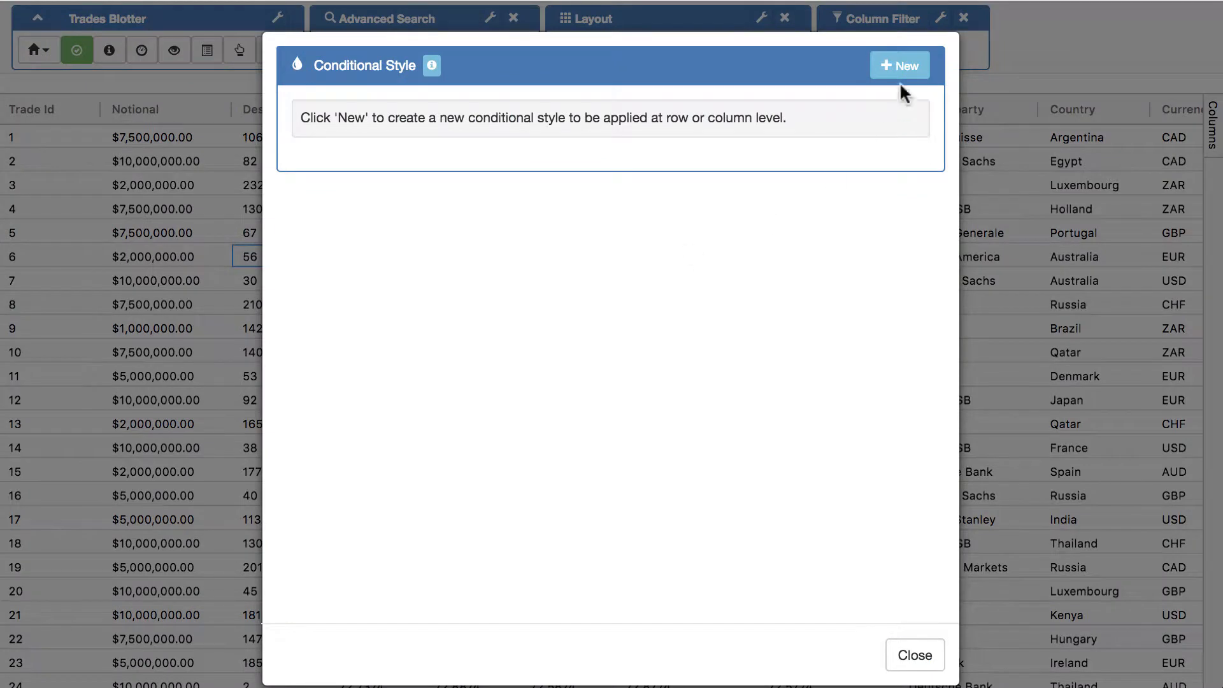
{"action": "left_click", "coordinate": [895, 65]}
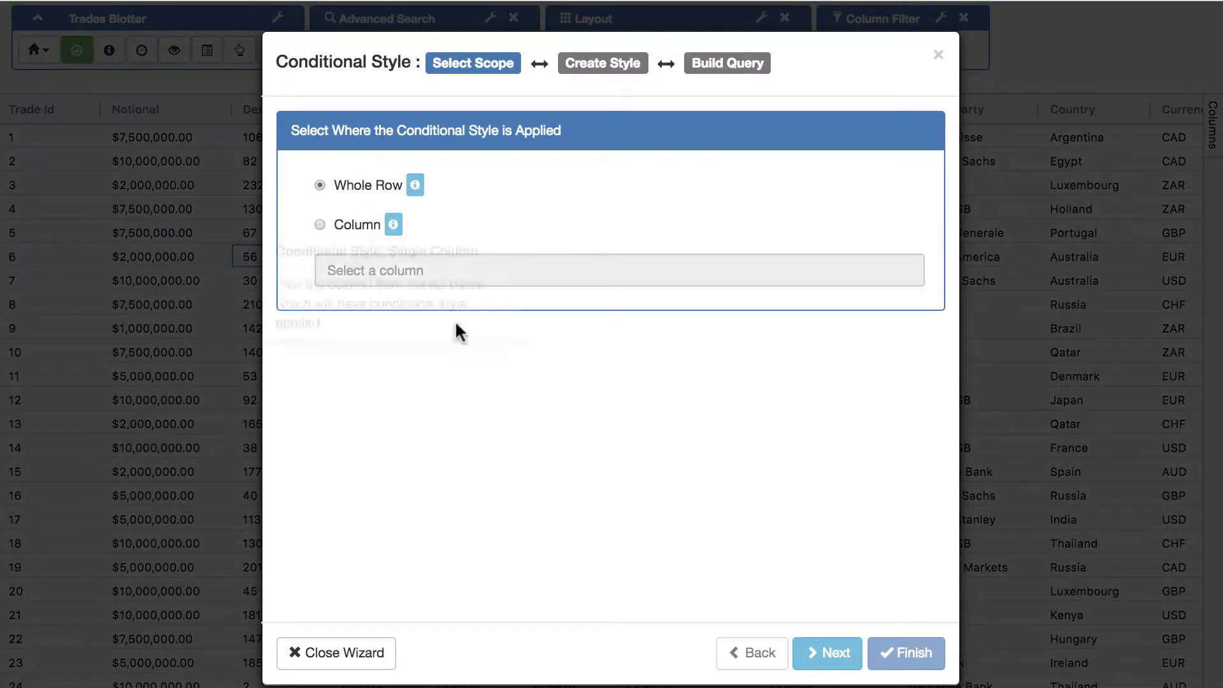
{"action": "left_click", "coordinate": [833, 653]}
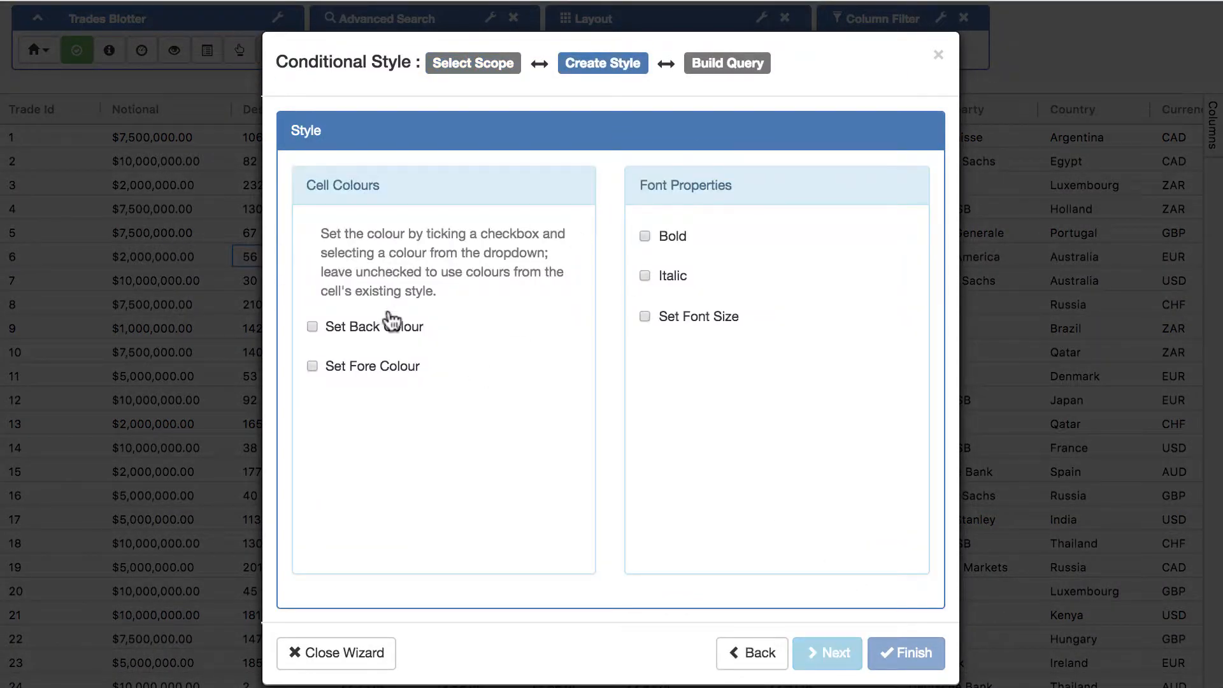
Step: Set the conditional style's back colour to dark red and its fore colour to pale yellow
{"action": "left_click", "coordinate": [391, 324]}
{"action": "left_click", "coordinate": [484, 328]}
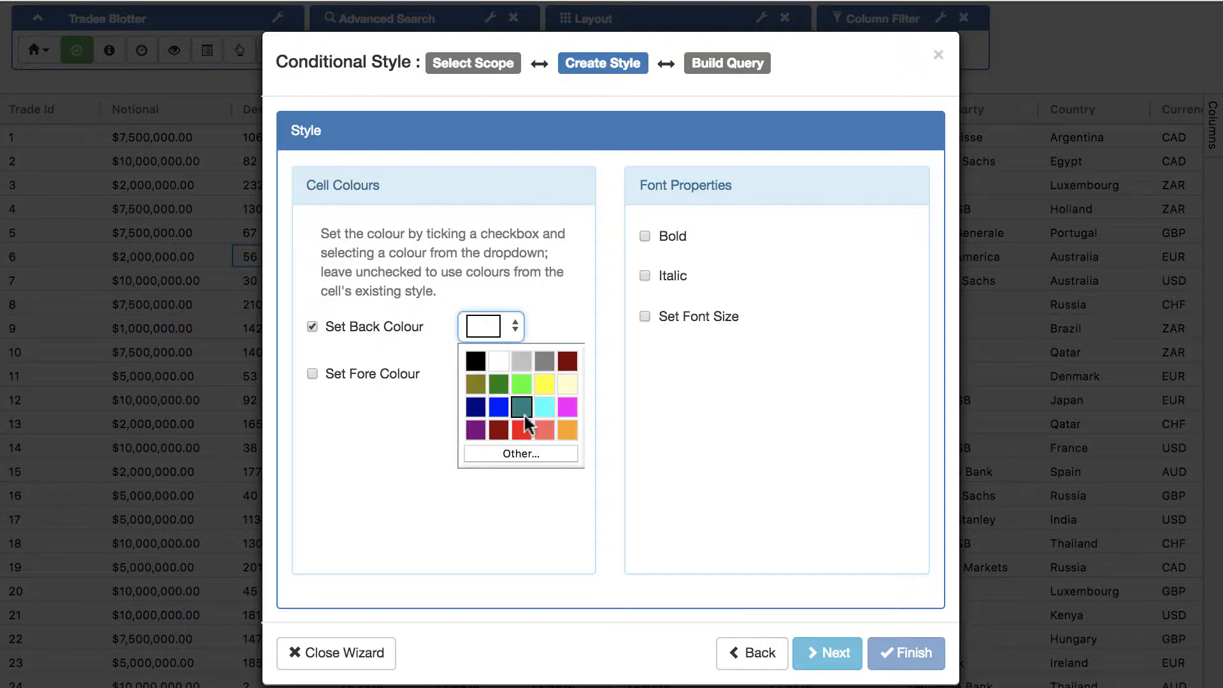
{"action": "left_click", "coordinate": [496, 429]}
{"action": "left_click", "coordinate": [351, 375]}
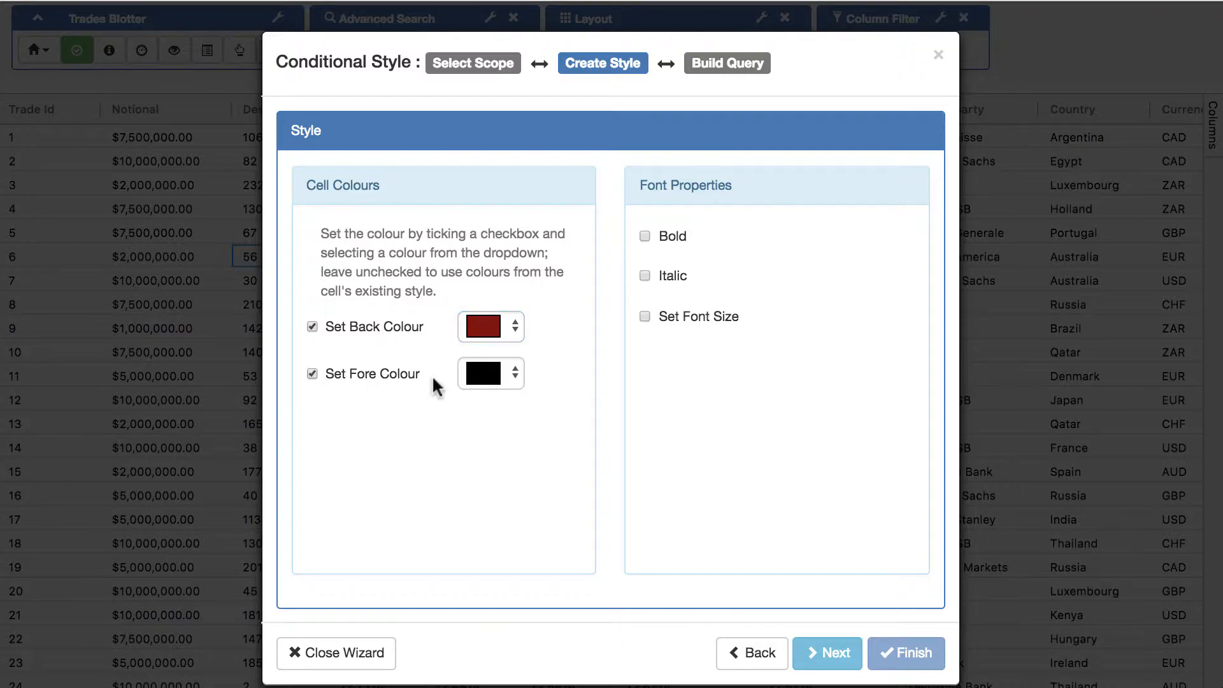
{"action": "left_click", "coordinate": [474, 376]}
{"action": "left_click", "coordinate": [565, 437]}
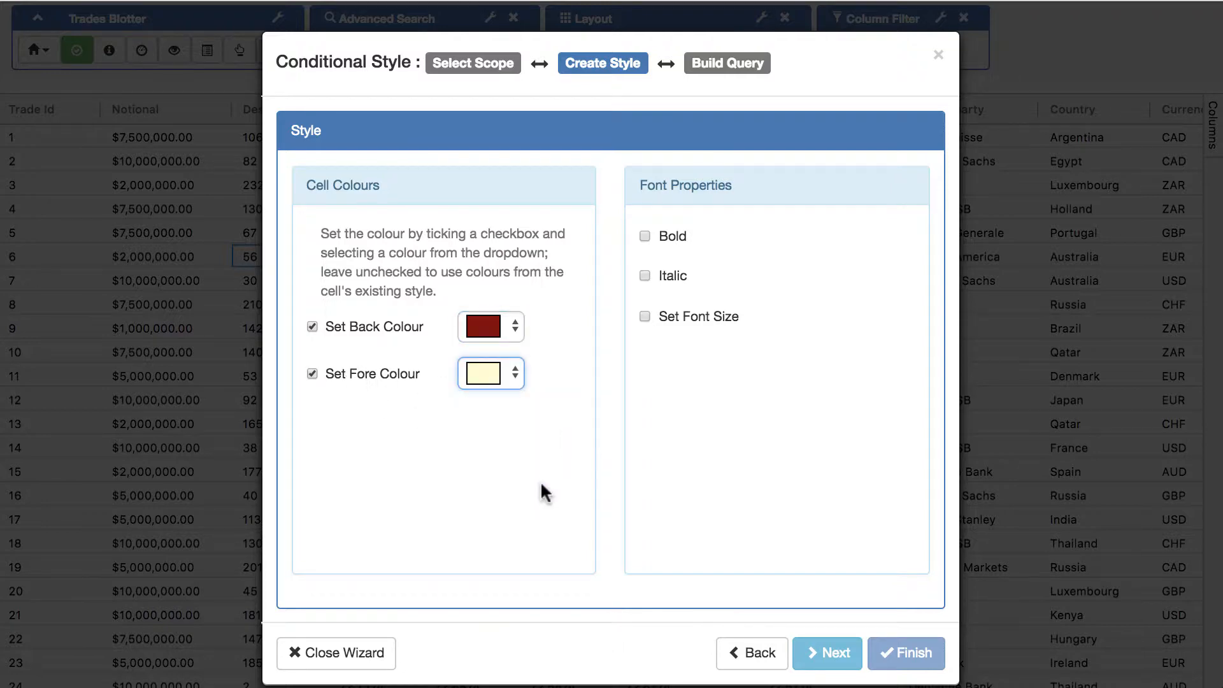
Step: Base the style's query on the Ask column's "Ask < B Ask" filter, then finish the wizard and review the styled grid rows
{"action": "left_click", "coordinate": [866, 662]}
{"action": "left_click", "coordinate": [491, 322]}
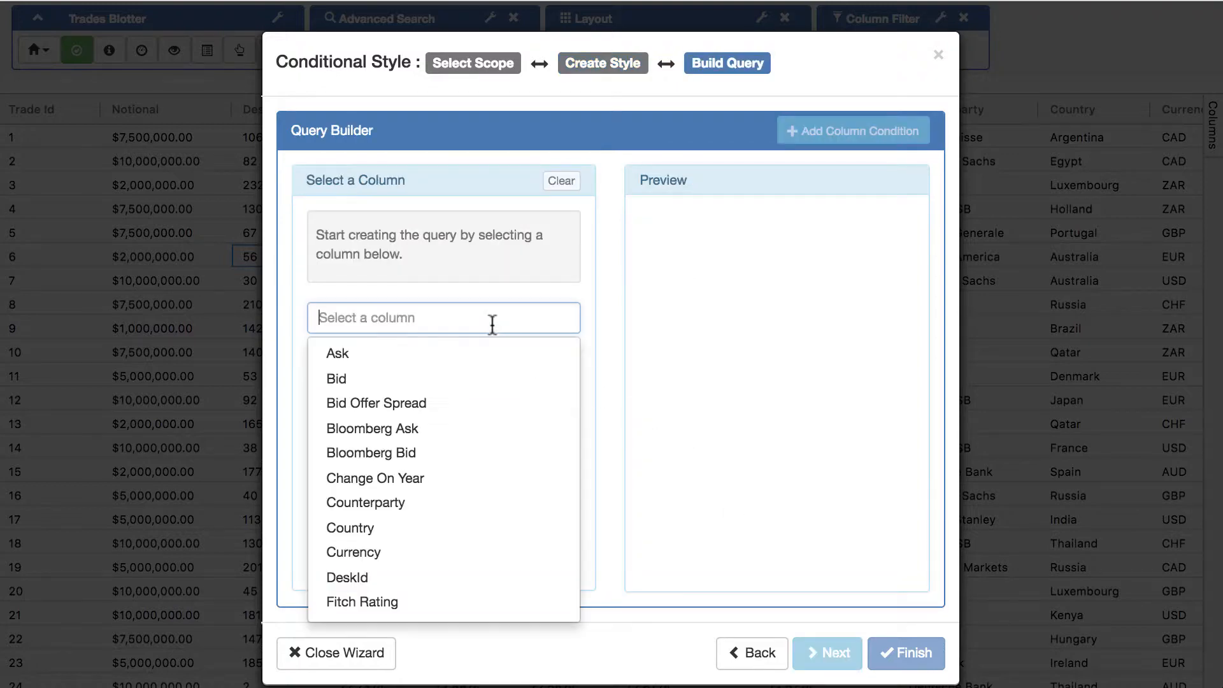
{"action": "left_click", "coordinate": [442, 364]}
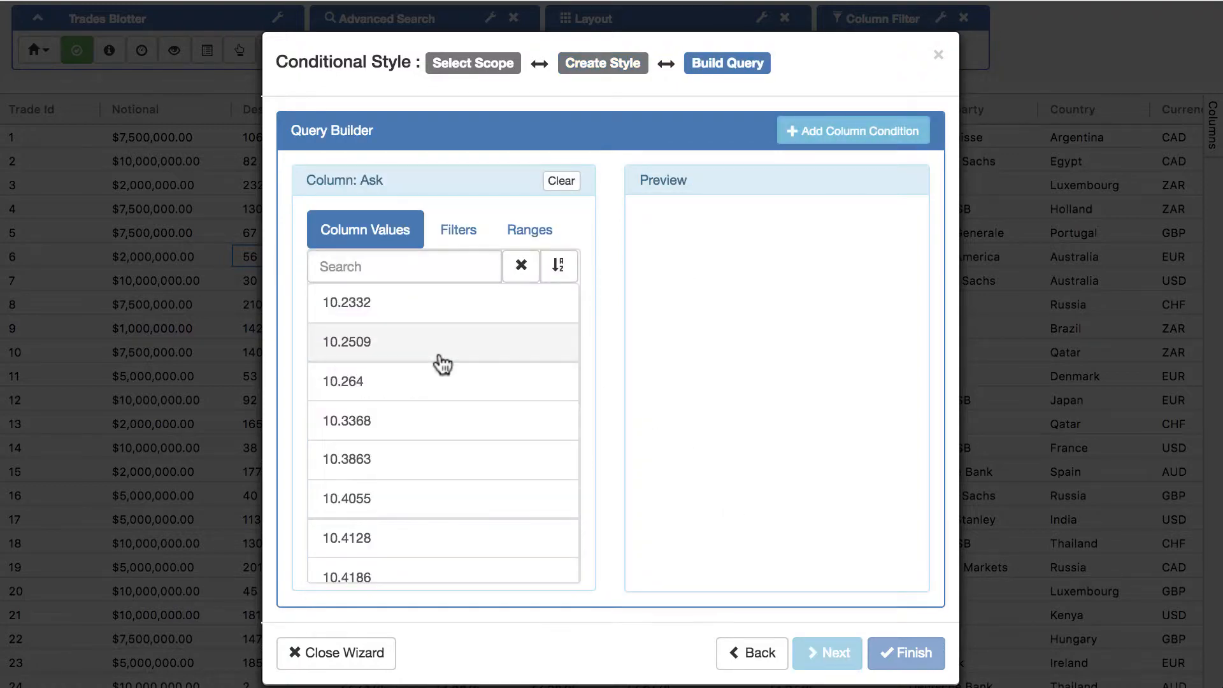
{"action": "left_click", "coordinate": [463, 231]}
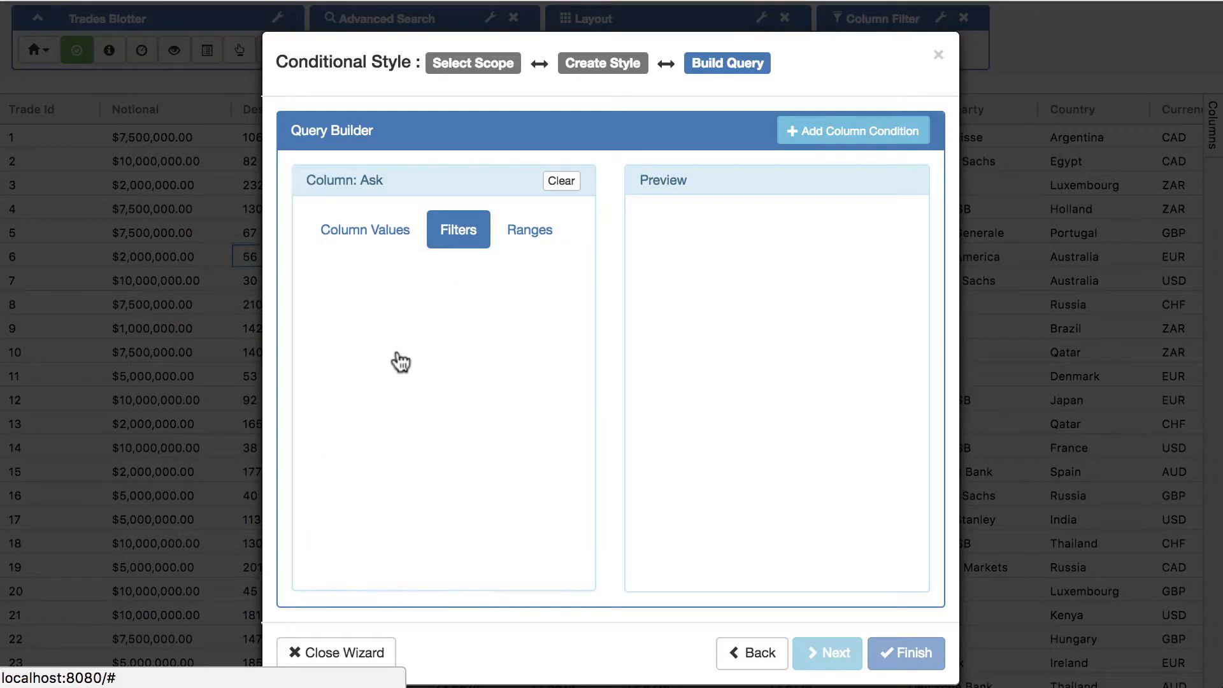
{"action": "left_click", "coordinate": [401, 465]}
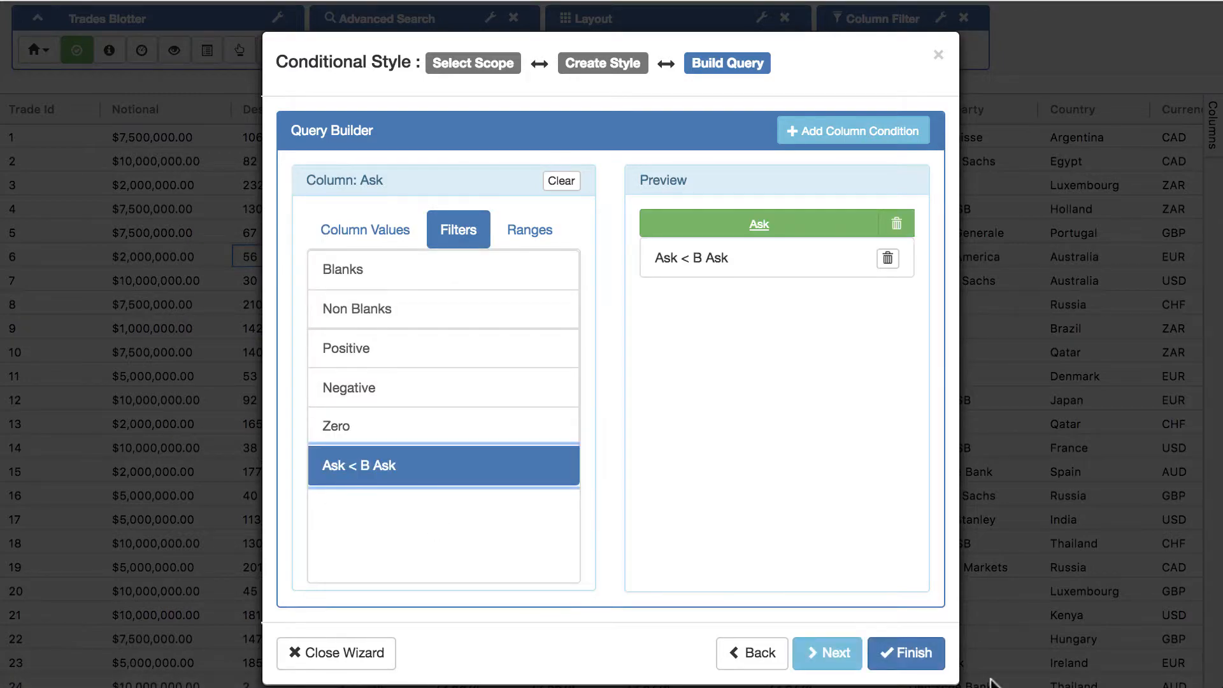
{"action": "left_click", "coordinate": [910, 654]}
{"action": "left_click", "coordinate": [911, 655]}
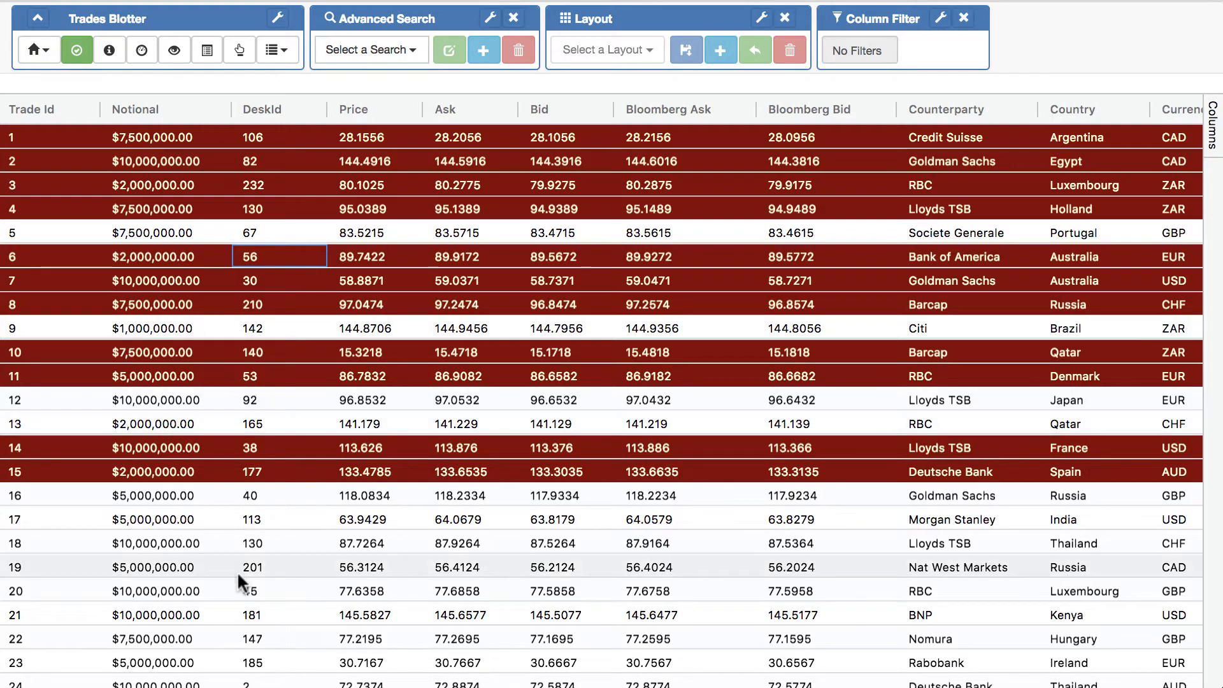
{"action": "scroll", "coordinate": [376, 526], "scroll_direction": "down", "scroll_amount": 3}
{"action": "scroll", "coordinate": [376, 528], "scroll_direction": "down", "scroll_amount": 8}
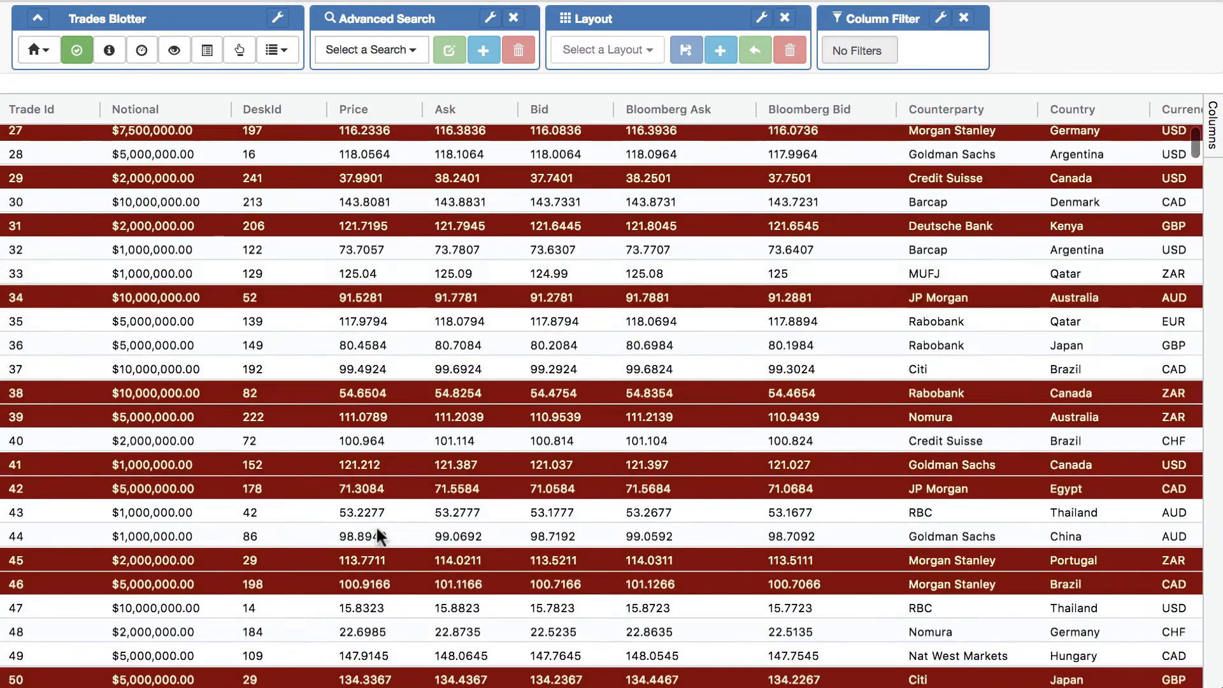